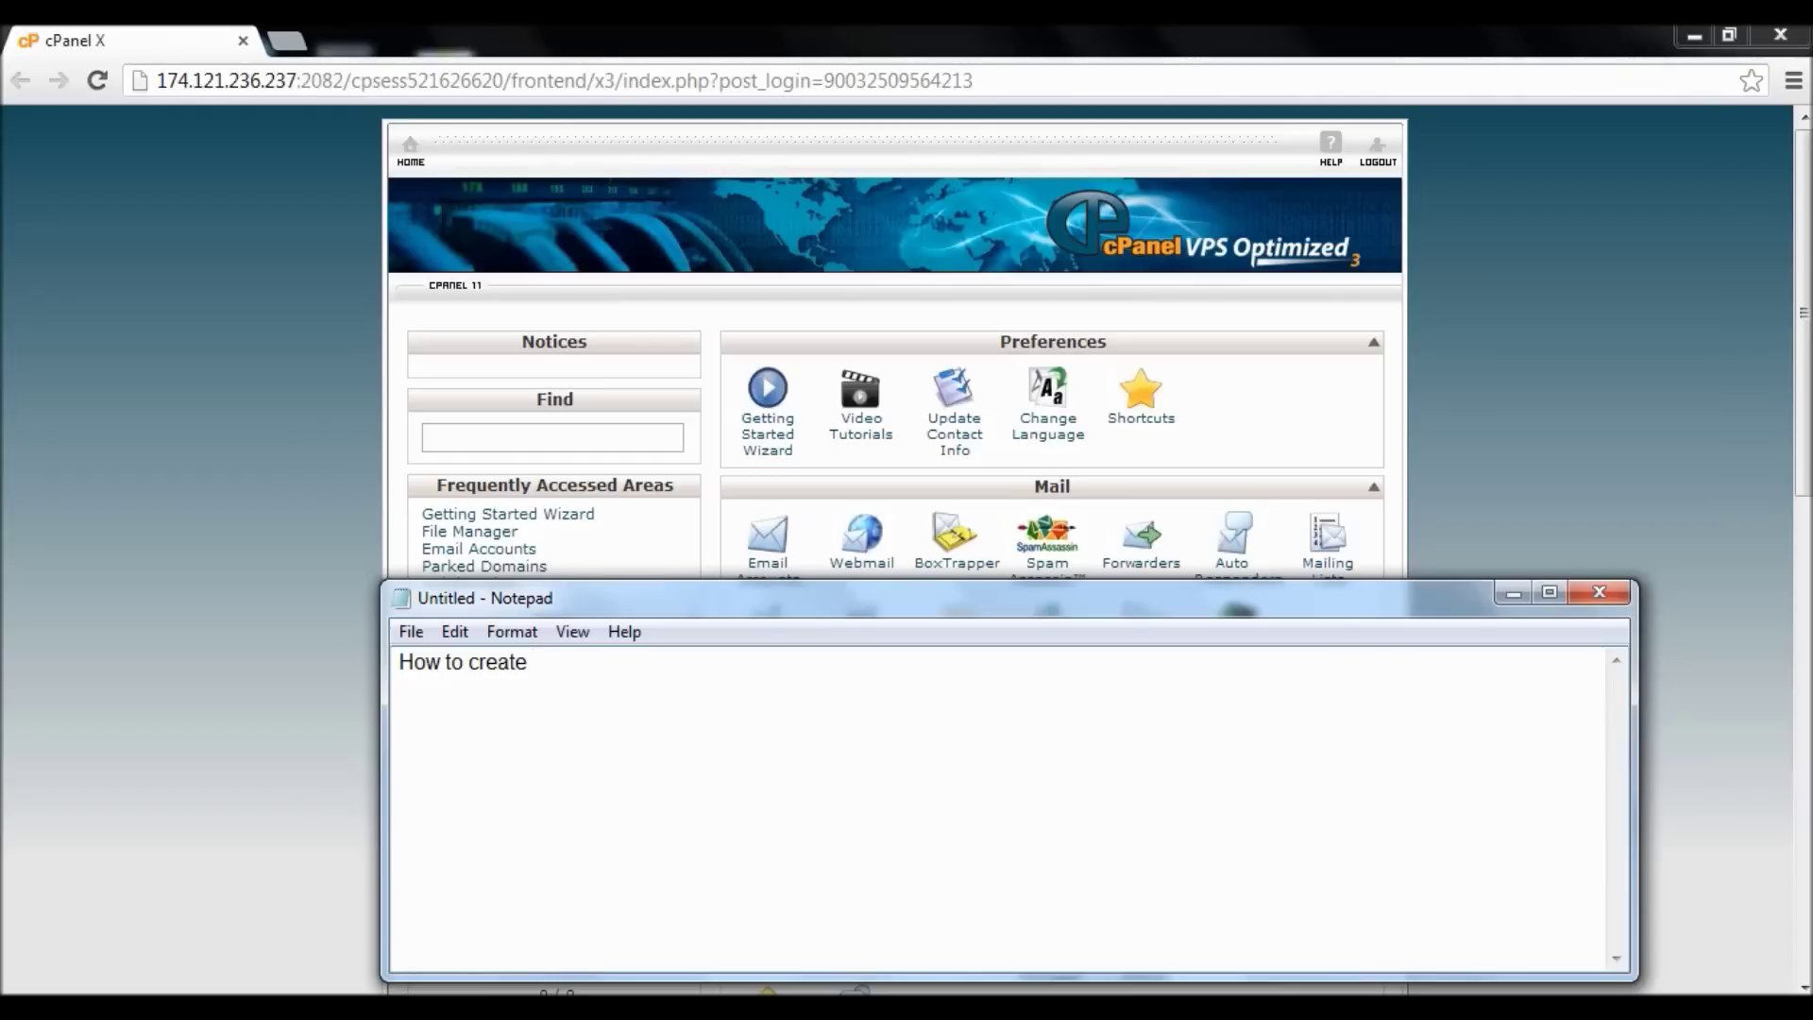
Step: Complete the note's heading as "How to create an email account using your own domain?" and add an "eg." line with a sample domain email address
{"action": "type", "text": "l account using "}
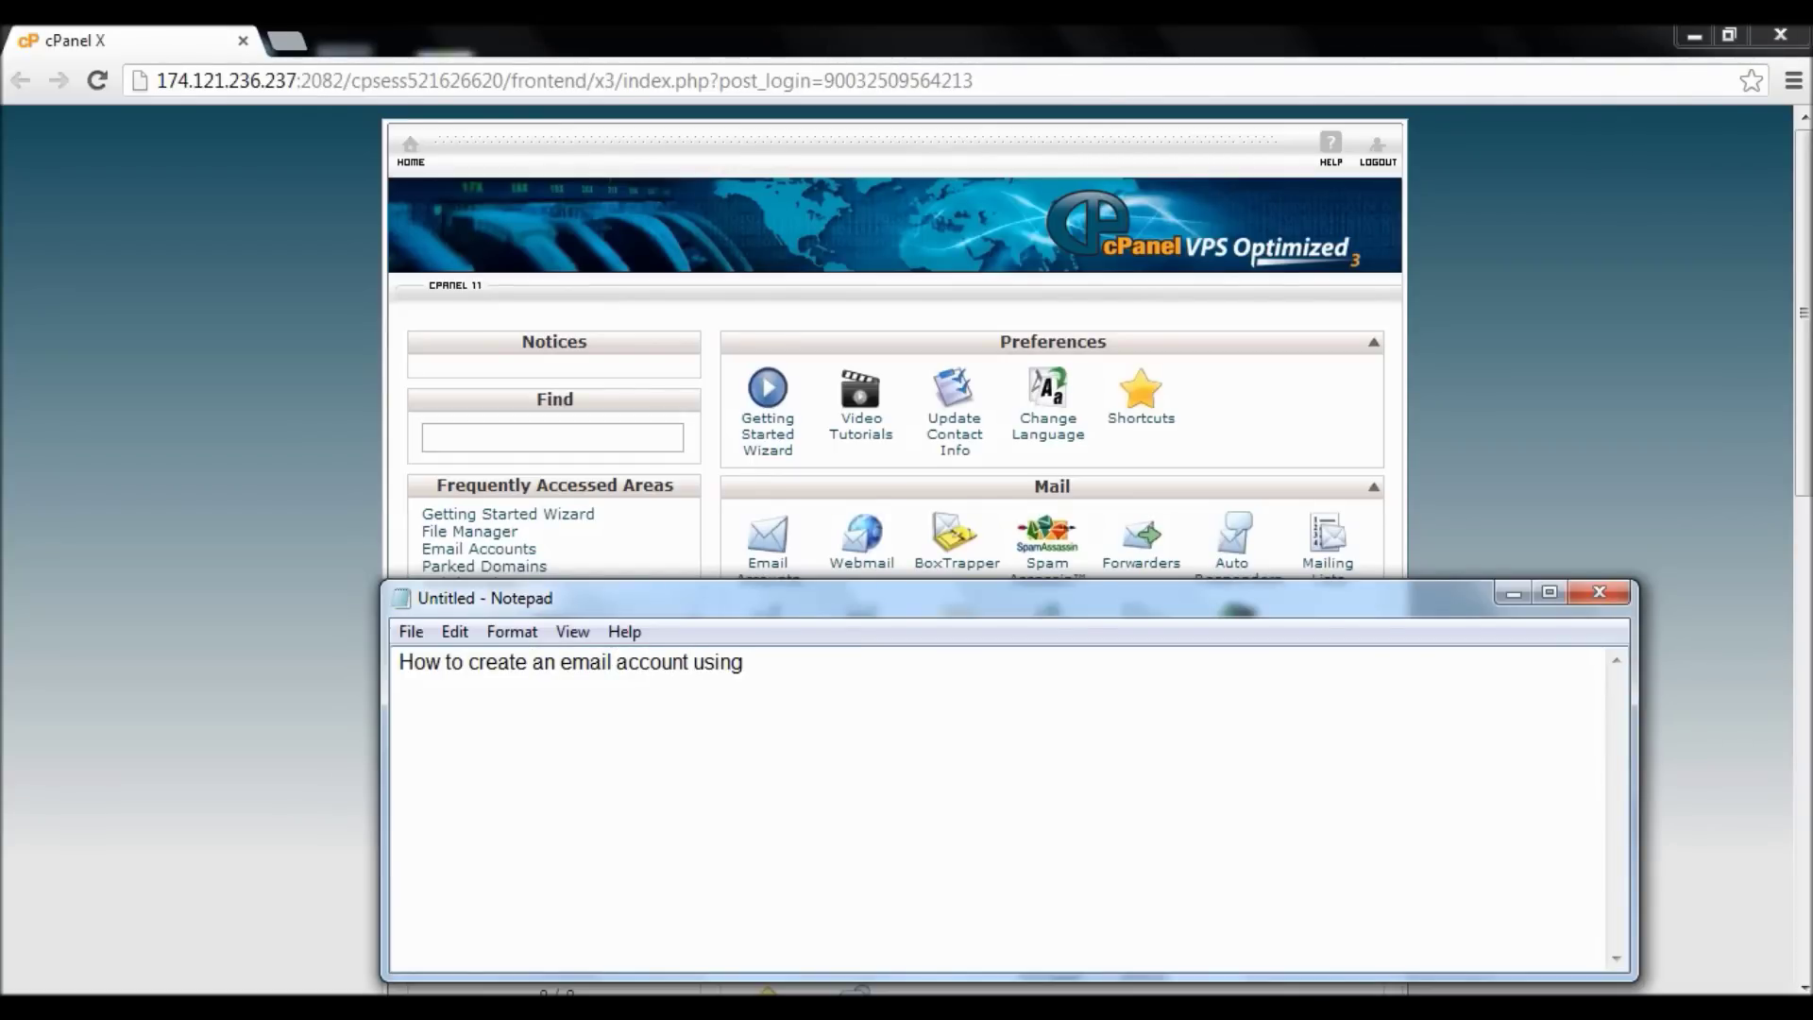
{"action": "type", "text": "your own domain? "}
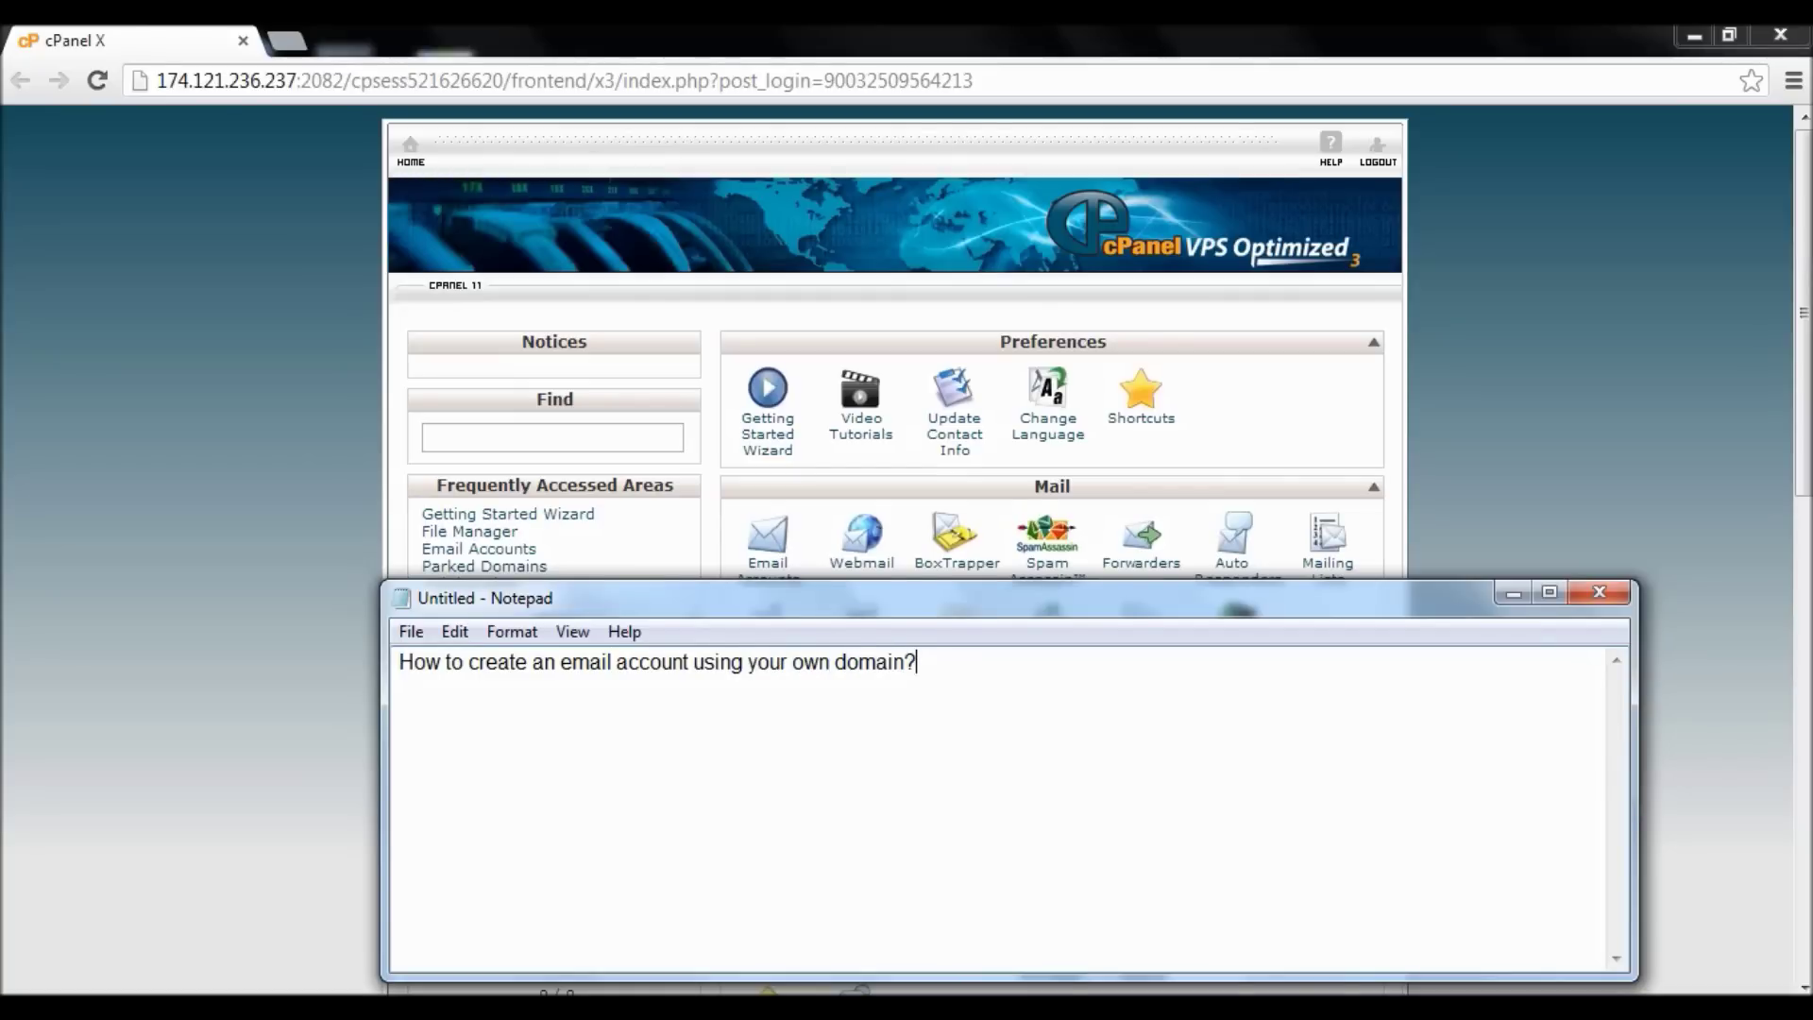
{"action": "type", "text": "eg. info@yourdo"}
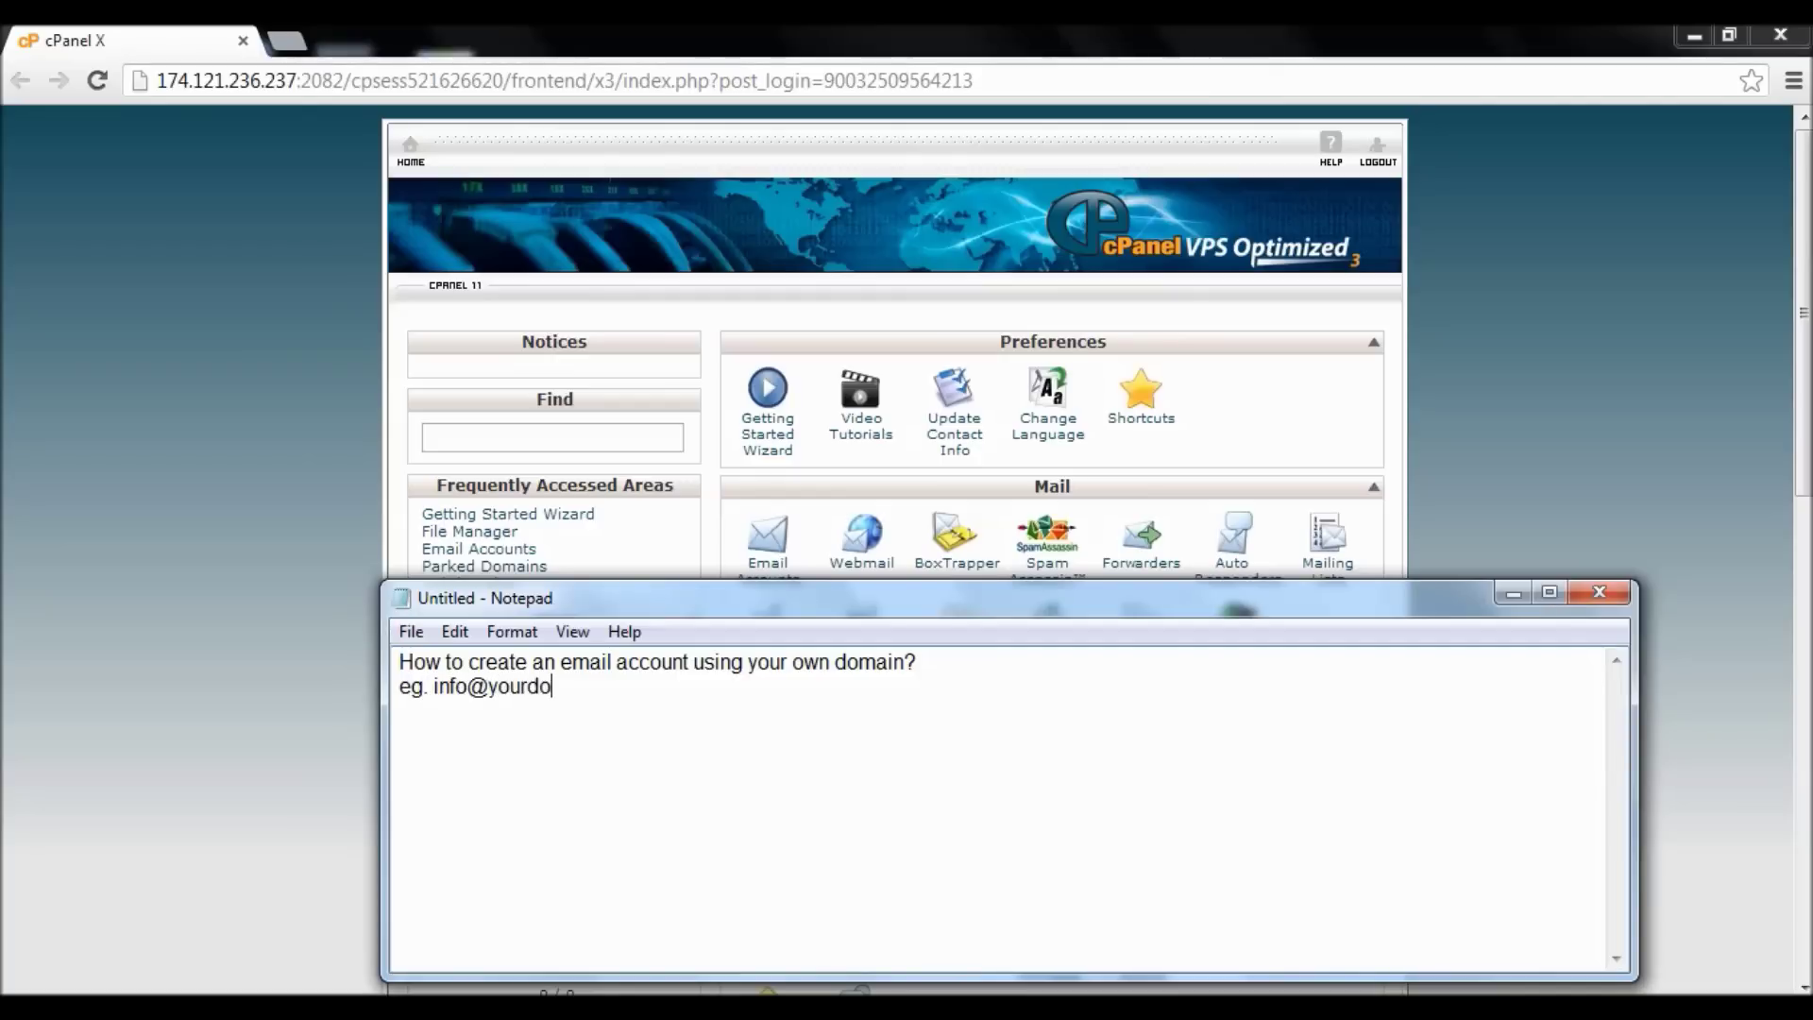
{"action": "type", "text": "main.com  "}
Step: Add the instruction "1. Login to your cPanel account" below the heading, separated by a blank line
{"action": "type", "text": "1. Logi"}
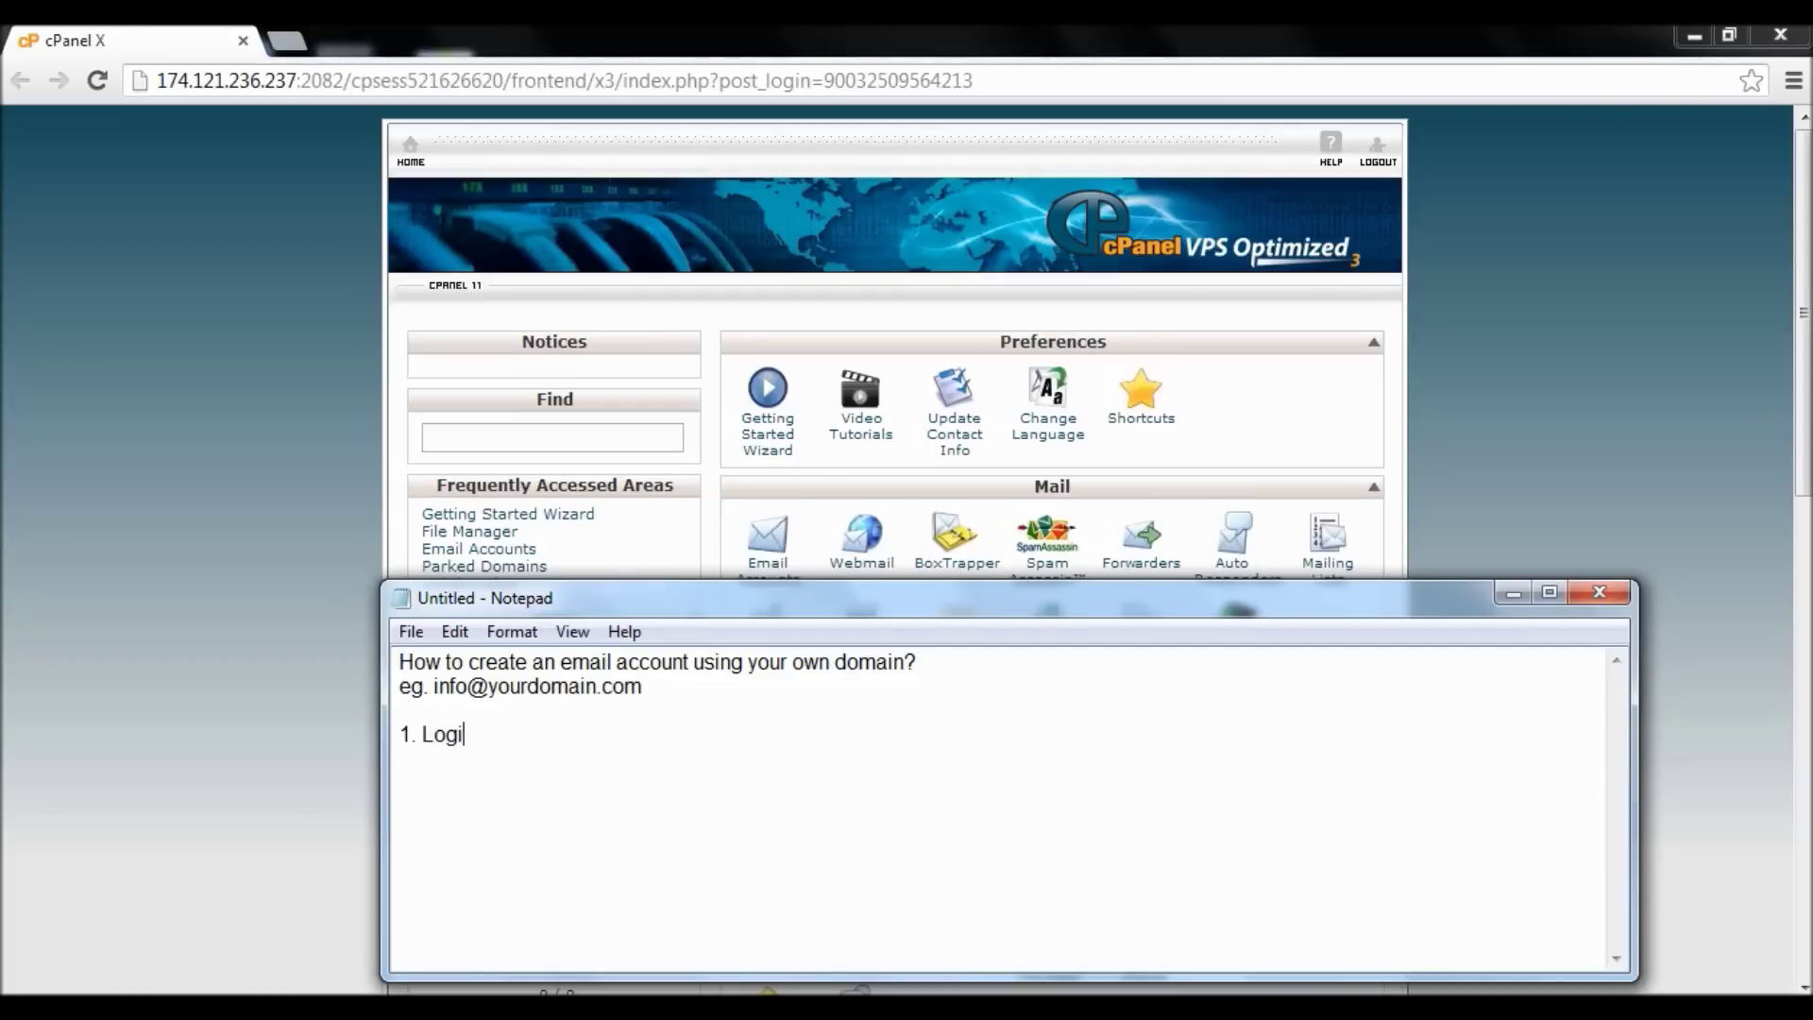
{"action": "type", "text": "n to your cPanel a"}
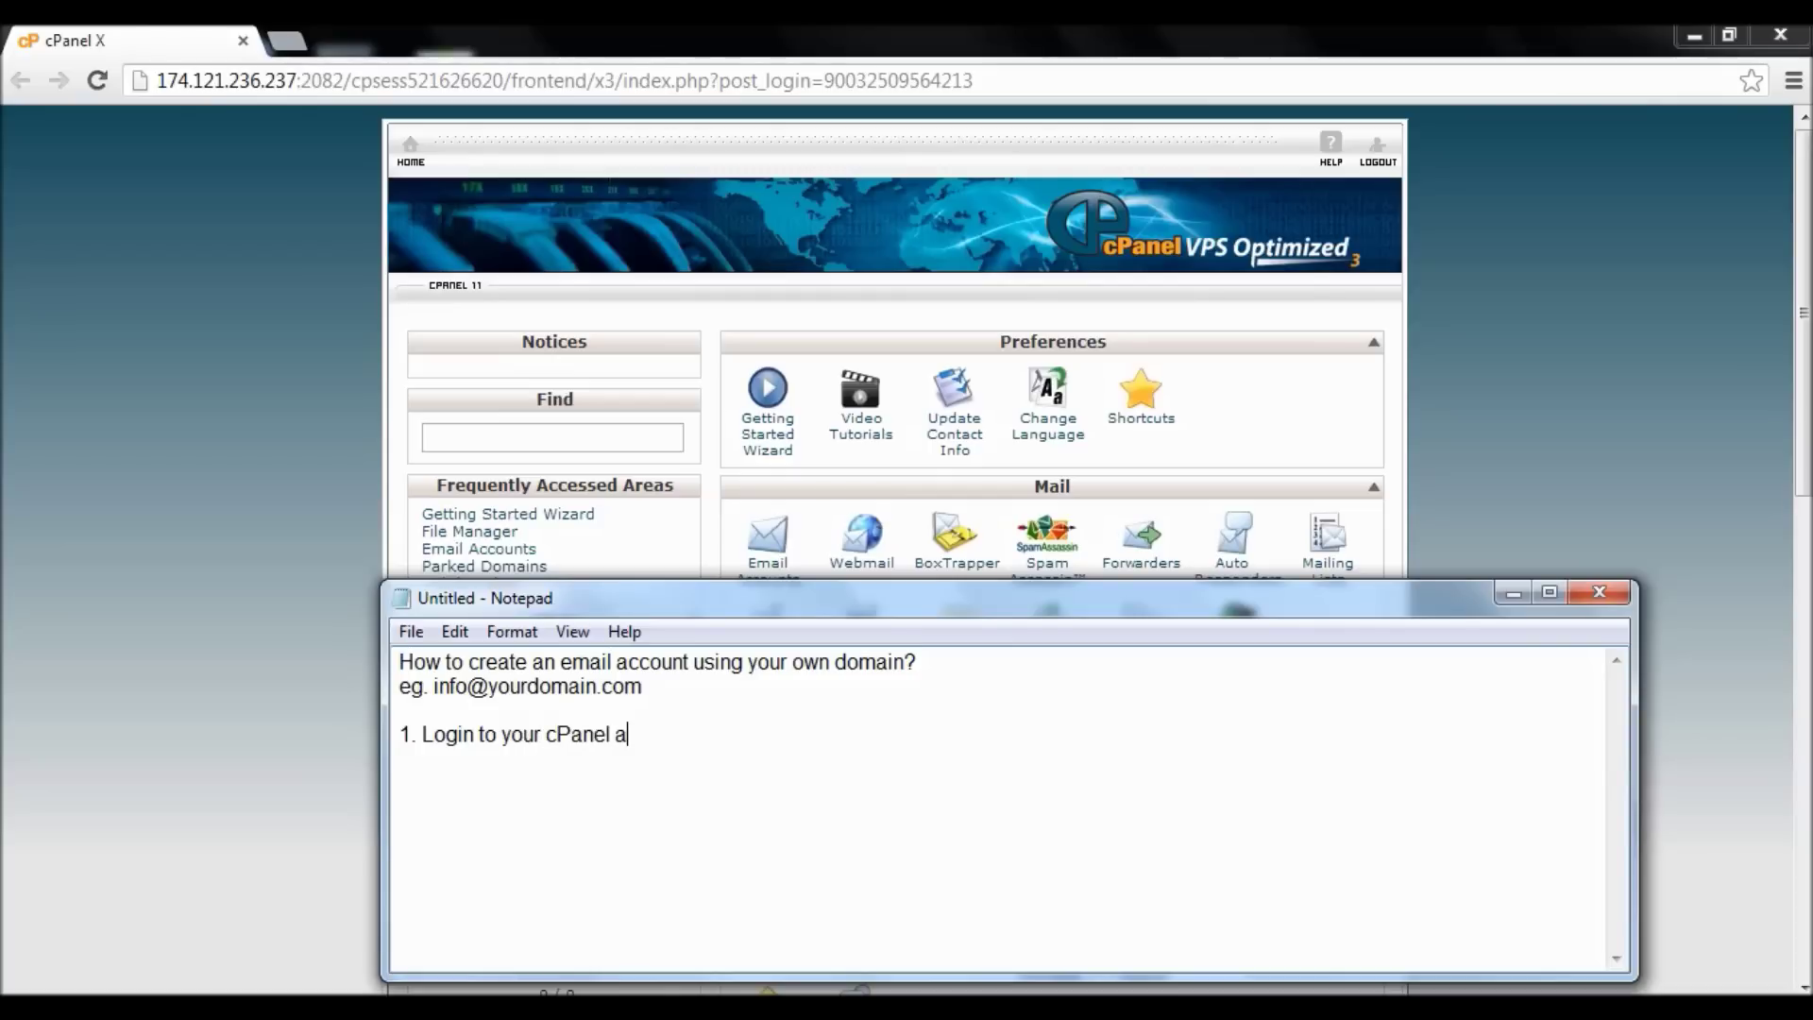
{"action": "type", "text": "ccount"}
{"action": "key", "text": "Return"}
Step: Write the second instruction in the note: 2. Under "Mail" click on the "Email Account"
{"action": "type", "text": "2. Unde"}
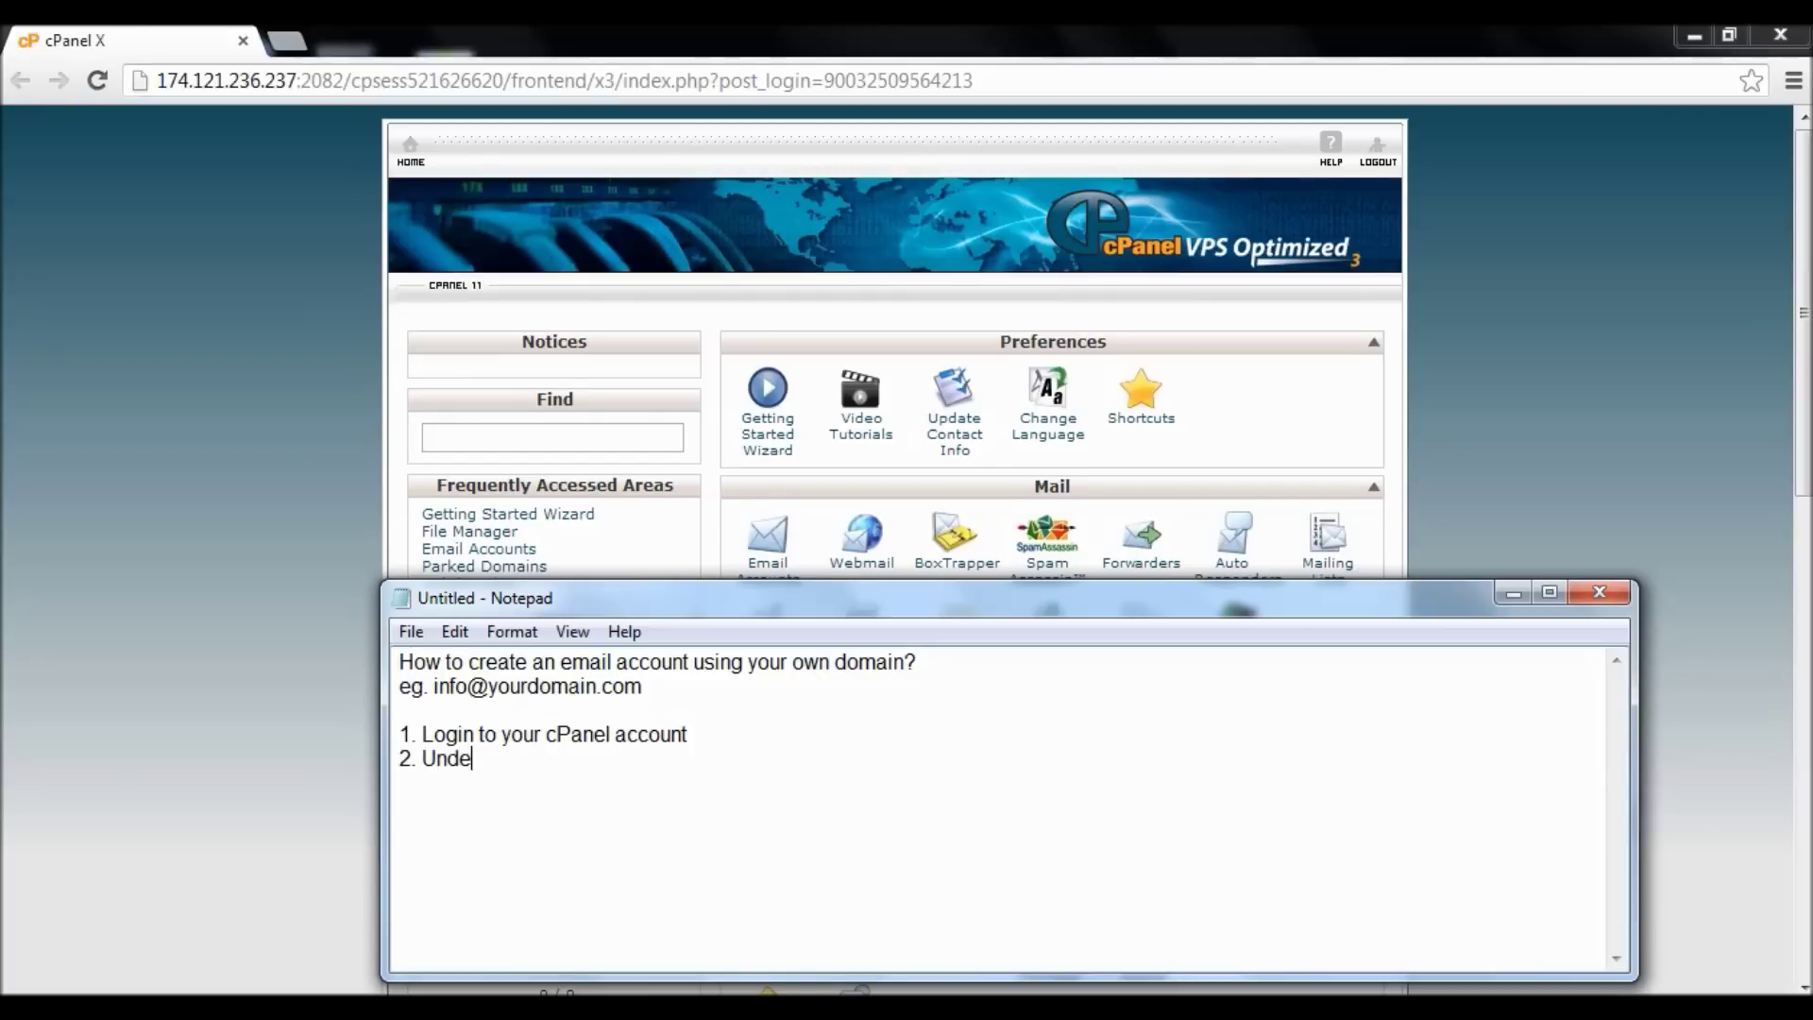
{"action": "type", "text": "r \"Mail\" click on"}
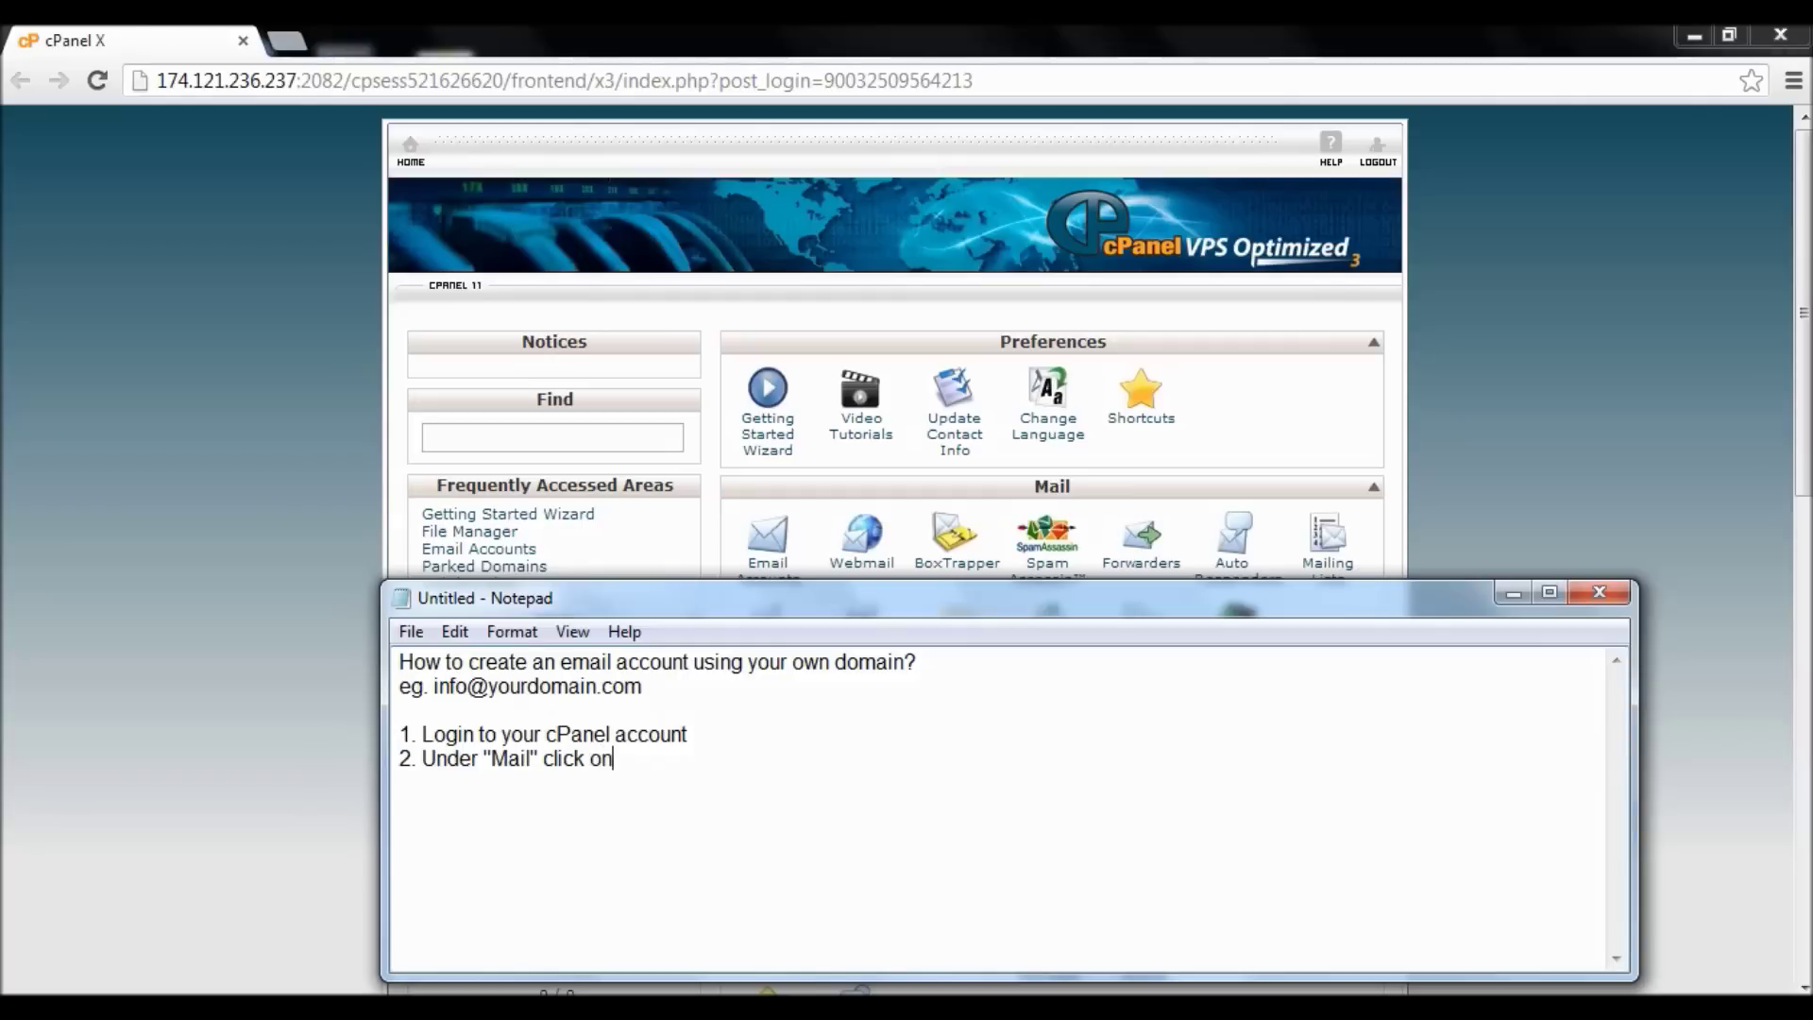
{"action": "type", "text": " the \"Email Accou"}
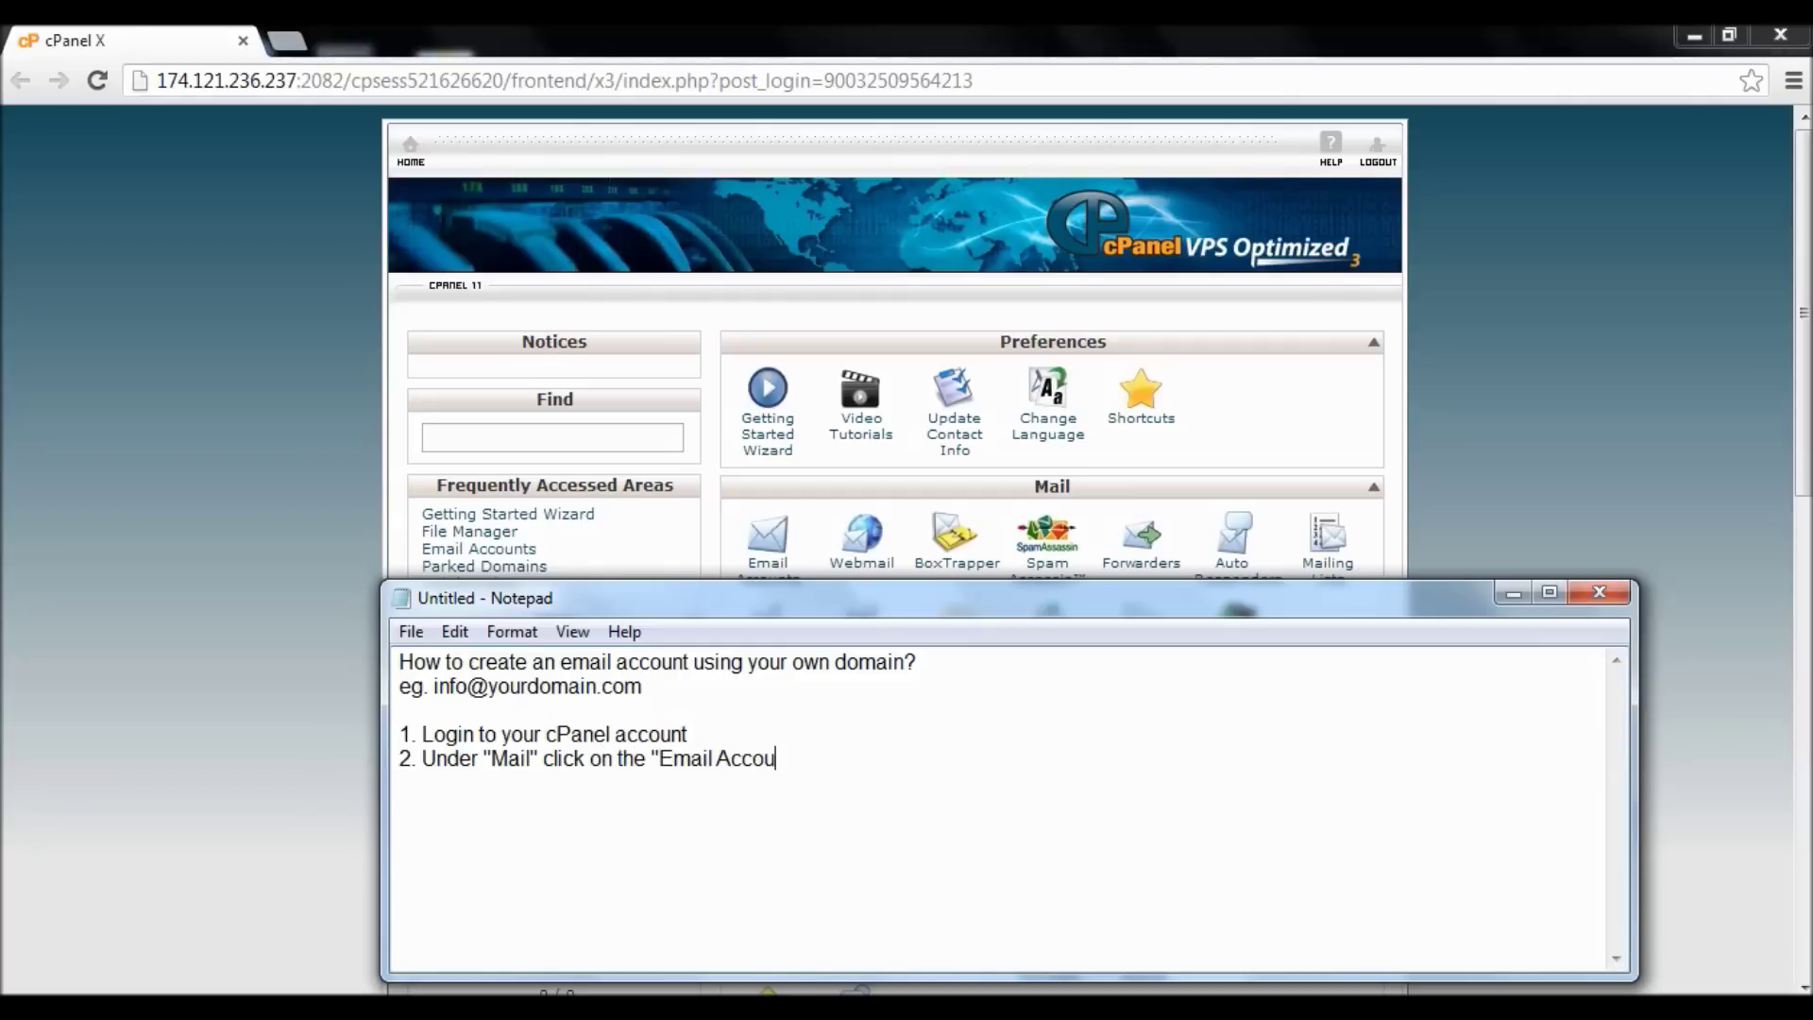
{"action": "type", "text": "nt\""}
Step: Switch to cPanel in the browser and open the Email Accounts page from the Mail section
{"action": "left_click", "coordinate": [113, 639]}
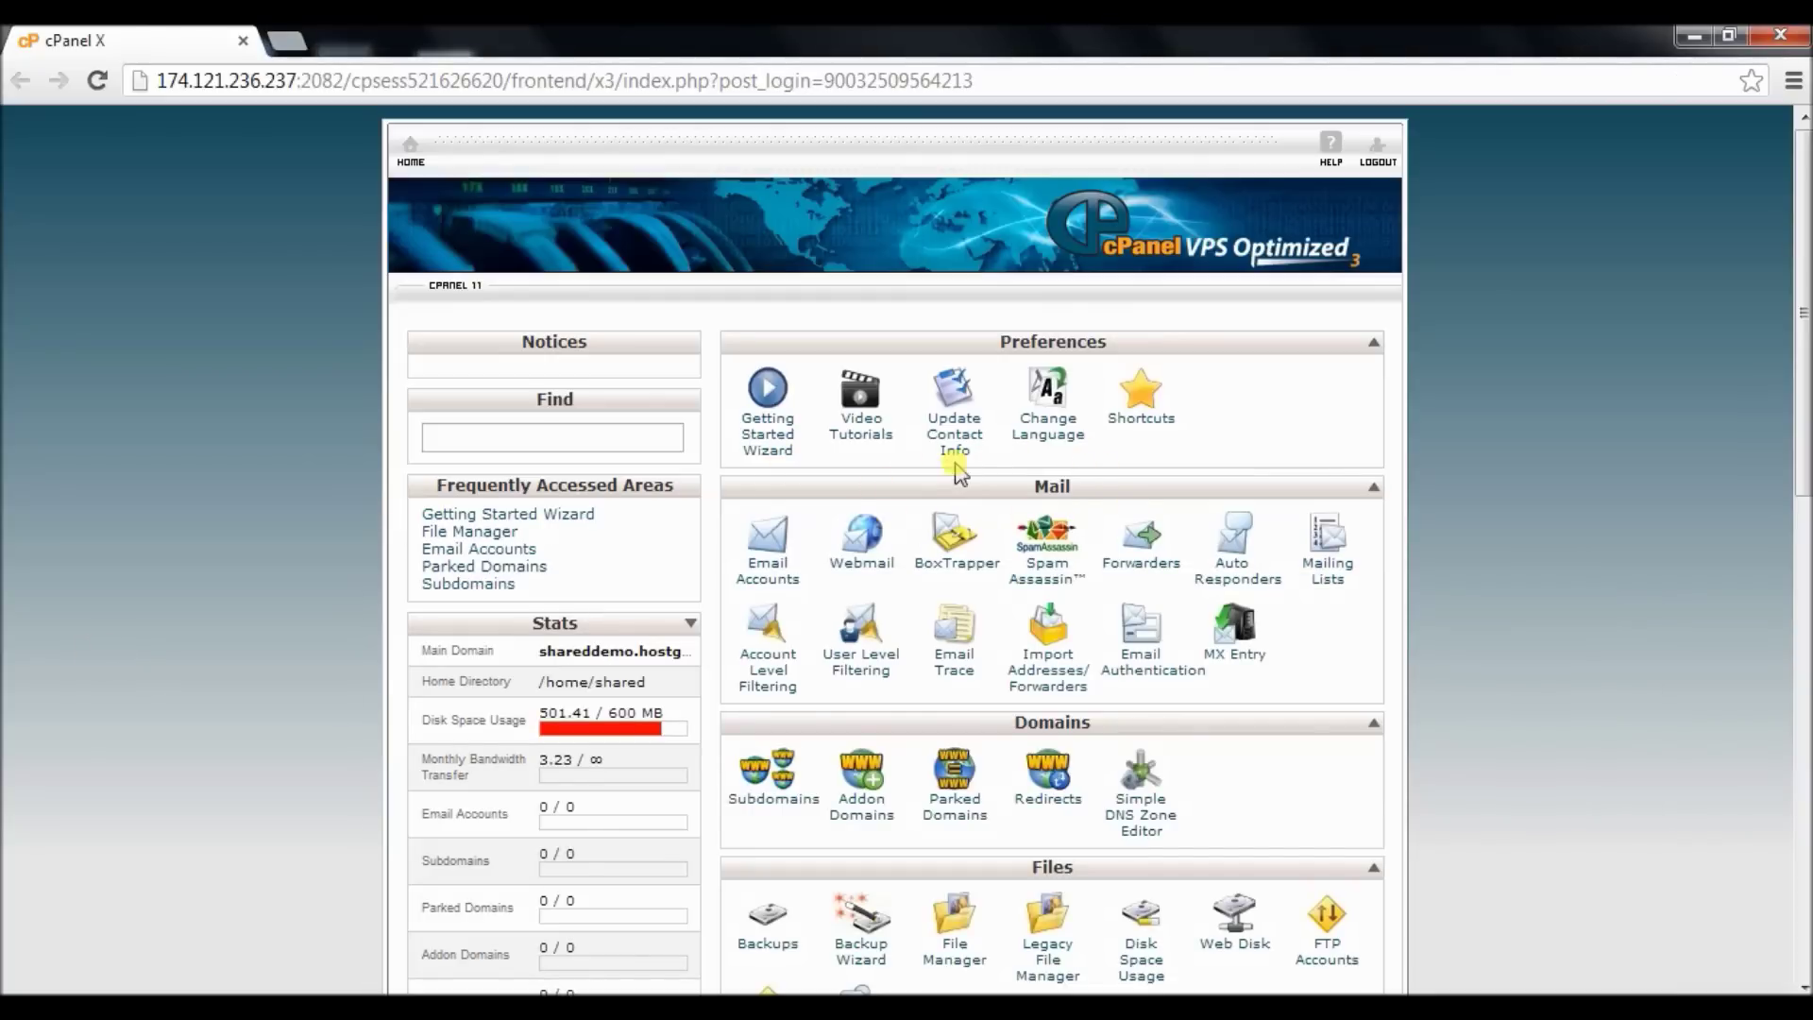
{"action": "left_click", "coordinate": [765, 579]}
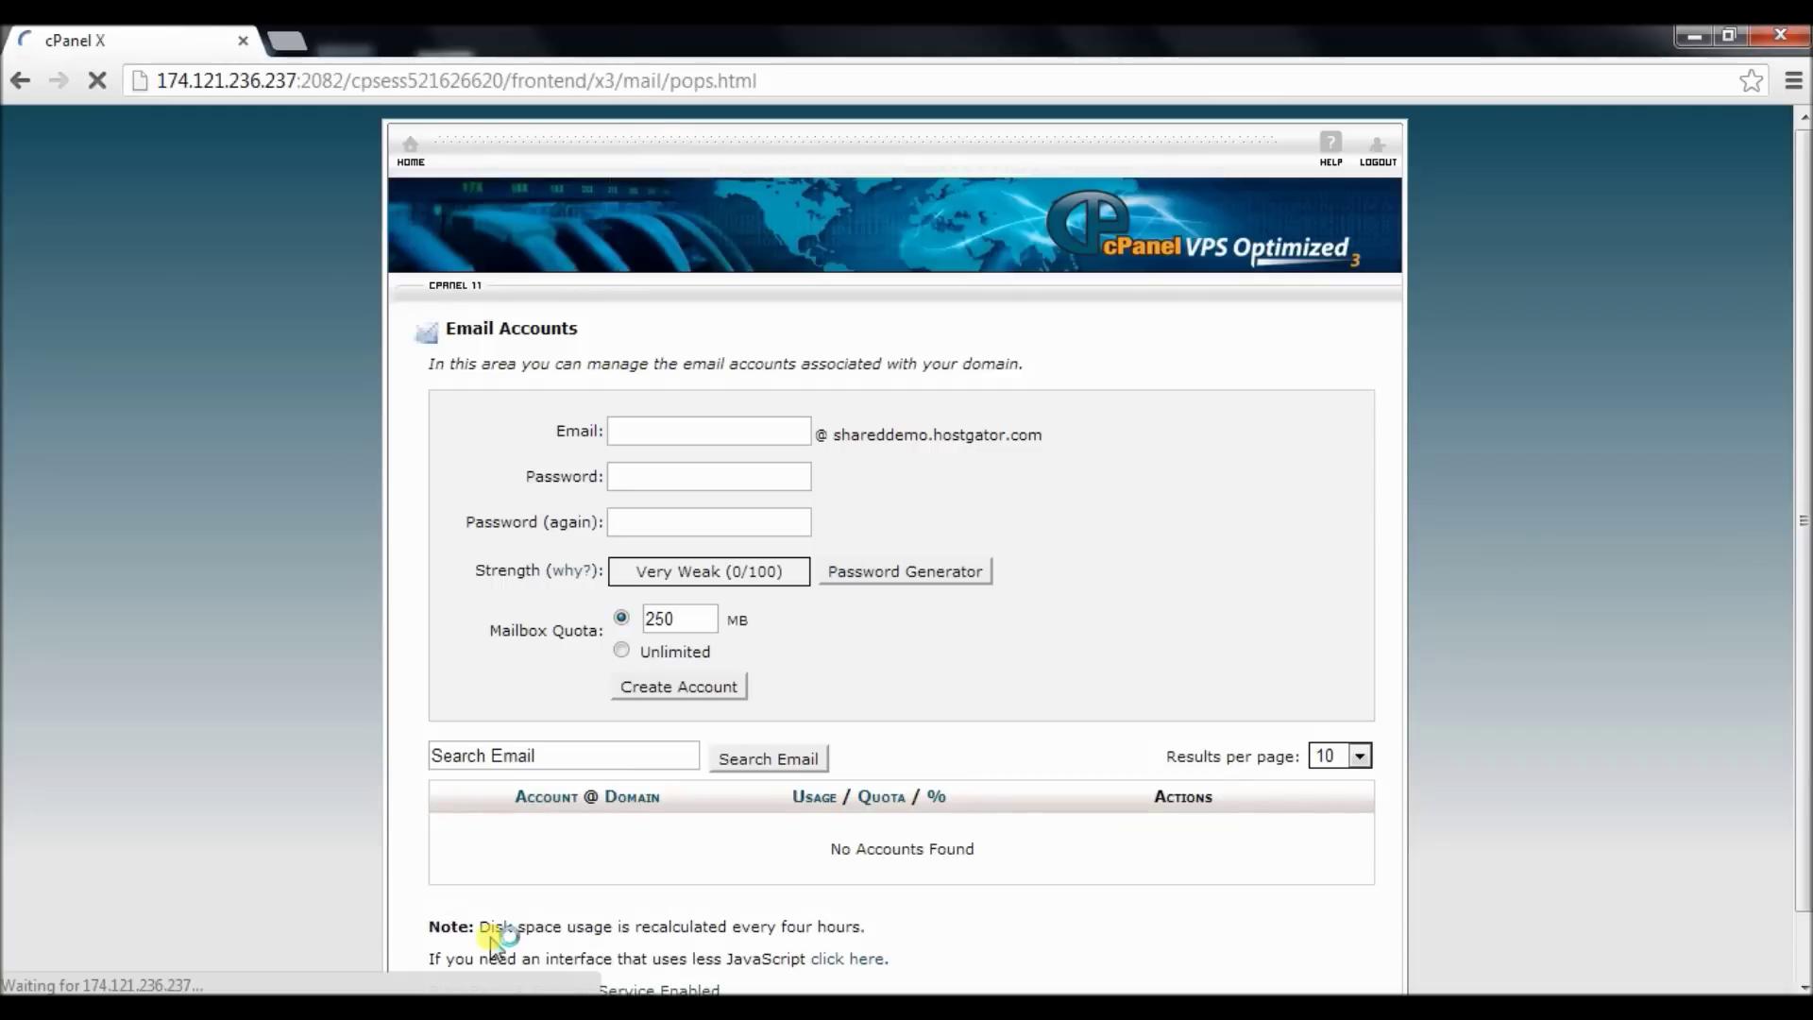
Step: Switch back to Notepad and add the third instruction, "3. Fill in your details and create it"
{"action": "key", "text": "alt+Tab"}
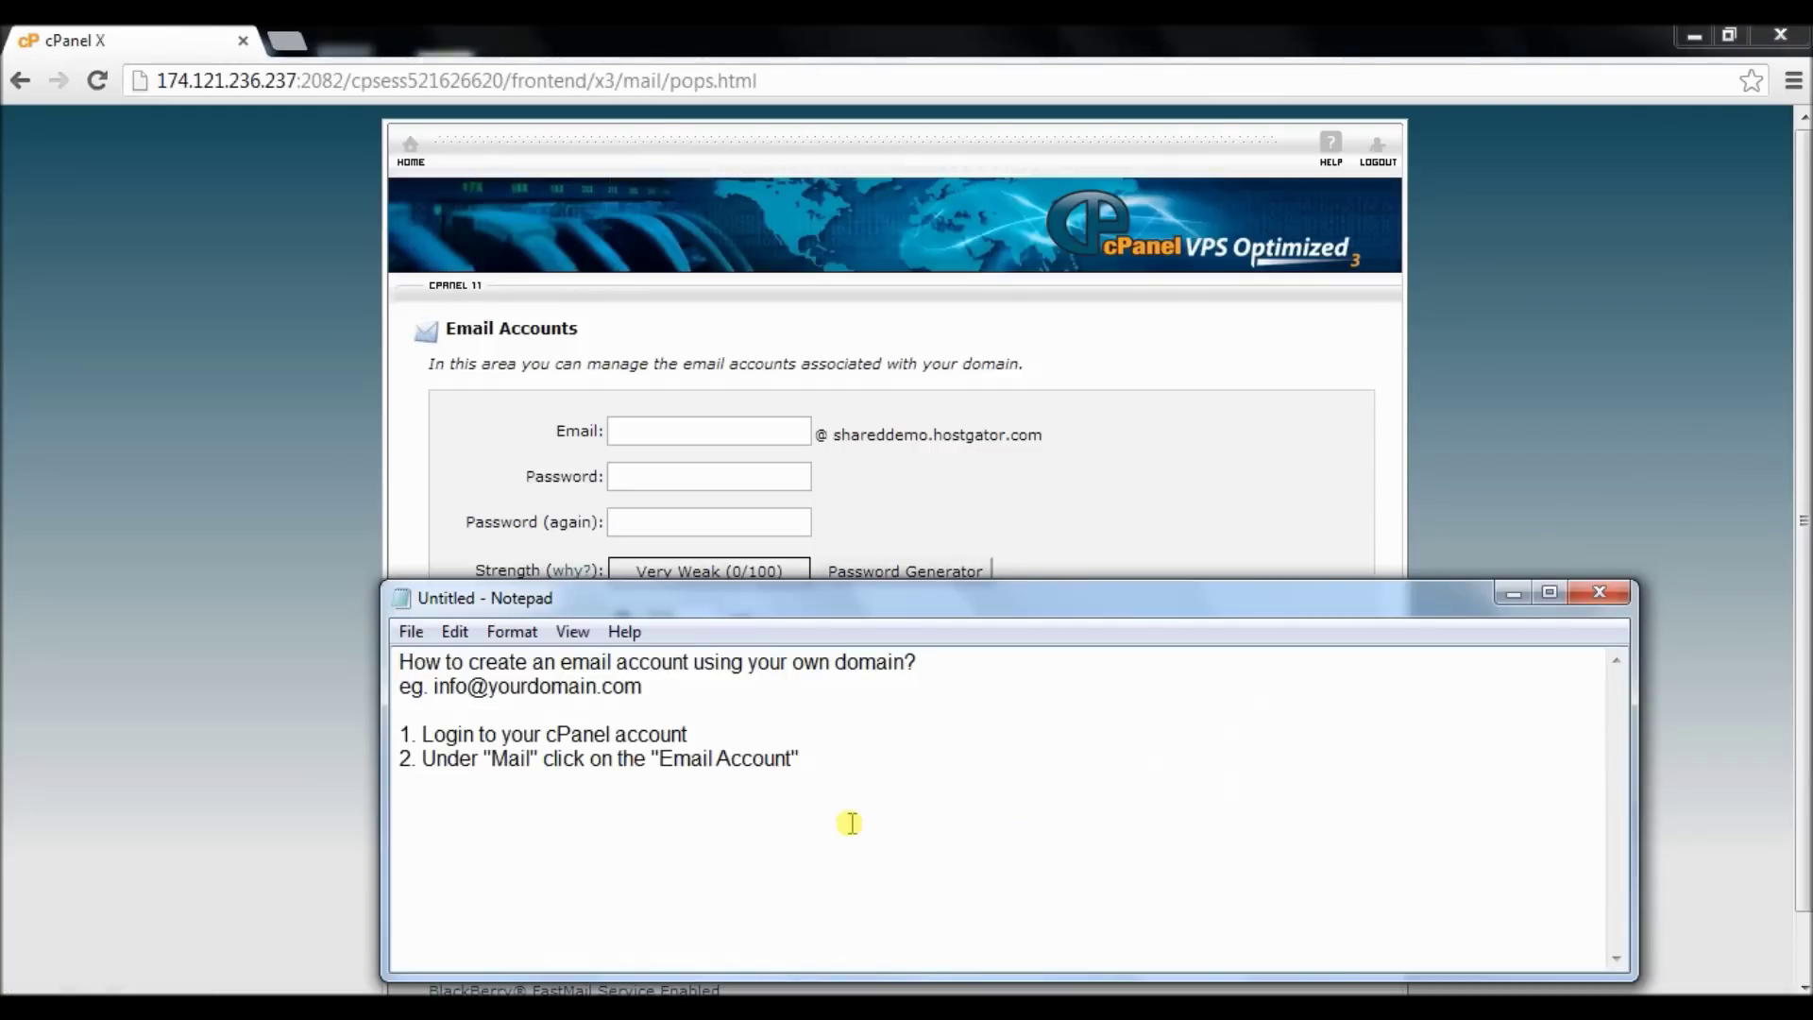
{"action": "key", "text": "Return"}
{"action": "type", "text": "3. Enter"}
{"action": "key", "text": "BackSpace"}
{"action": "key", "text": "BackSpace"}
{"action": "key", "text": "BackSpace"}
{"action": "key", "text": "BackSpace"}
{"action": "type", "text": "Fill "}
{"action": "type", "text": "u"}
{"action": "type", "text": "in your de"}
{"action": "type", "text": "tails and"}
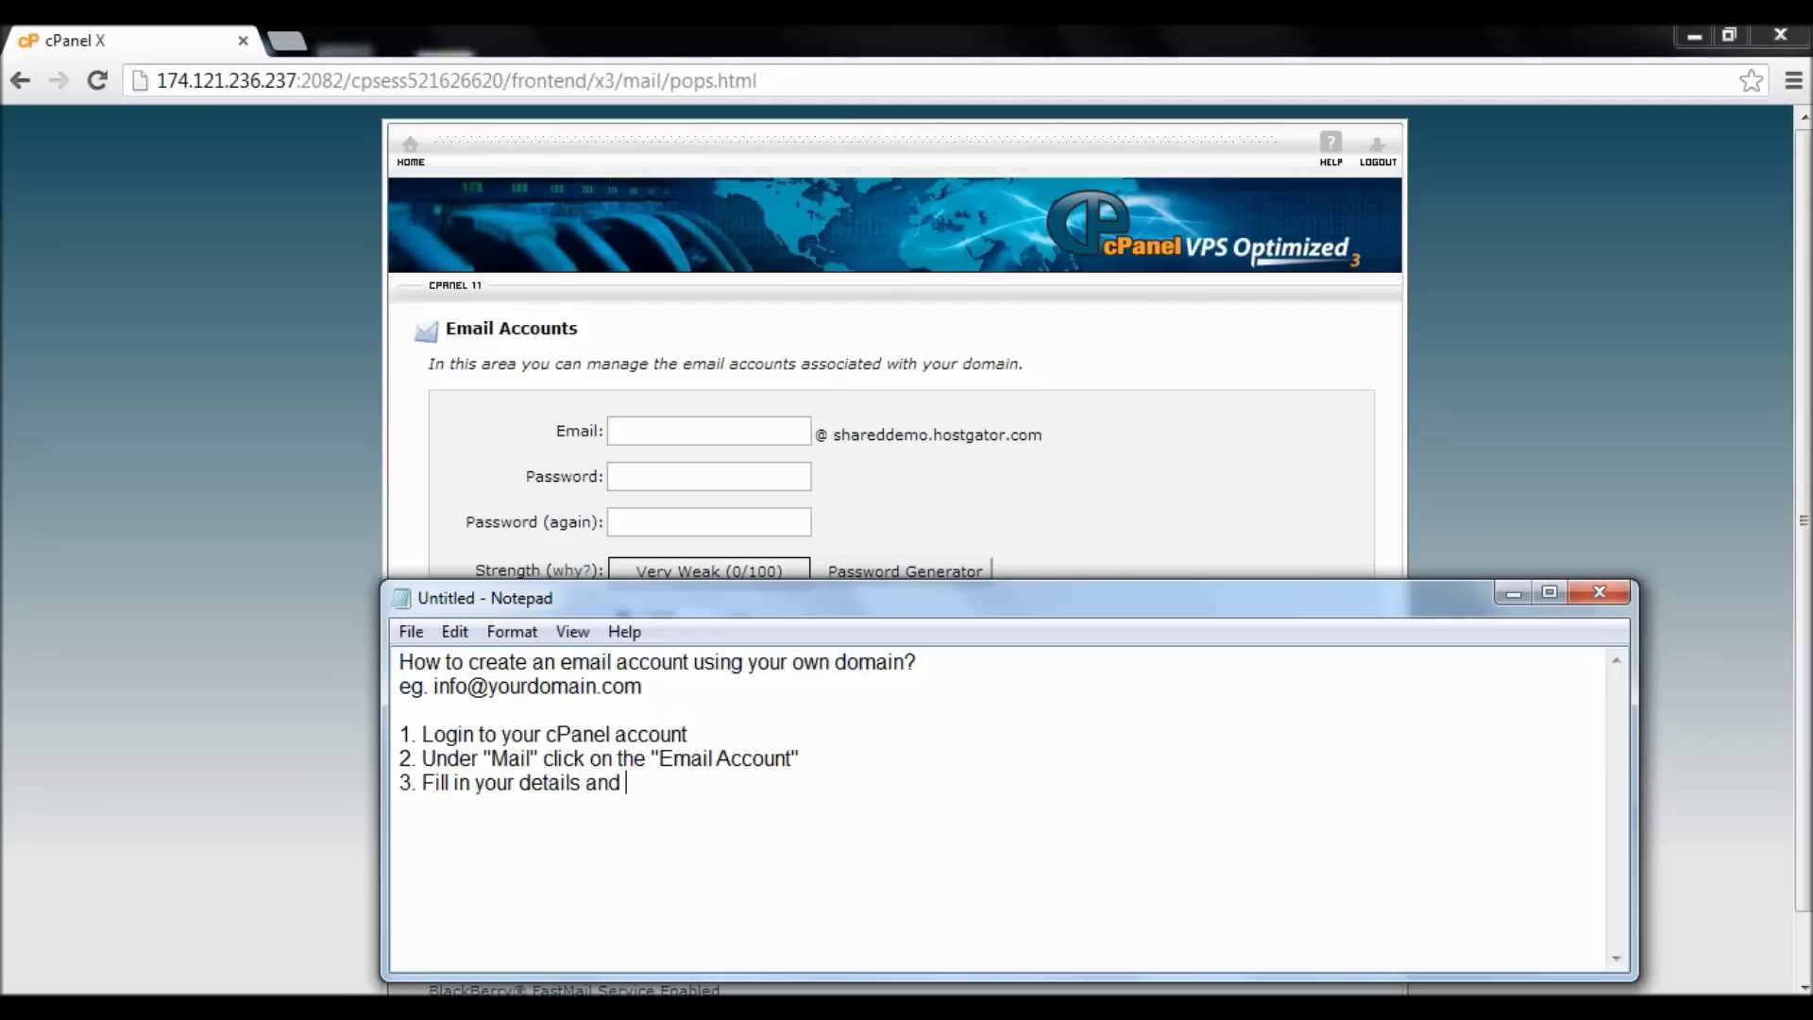
{"action": "type", "text": " create"}
Step: In cPanel's Email Accounts form, enter info as the new mailbox's email name
{"action": "left_click", "coordinate": [723, 435]}
{"action": "type", "text": "info"}
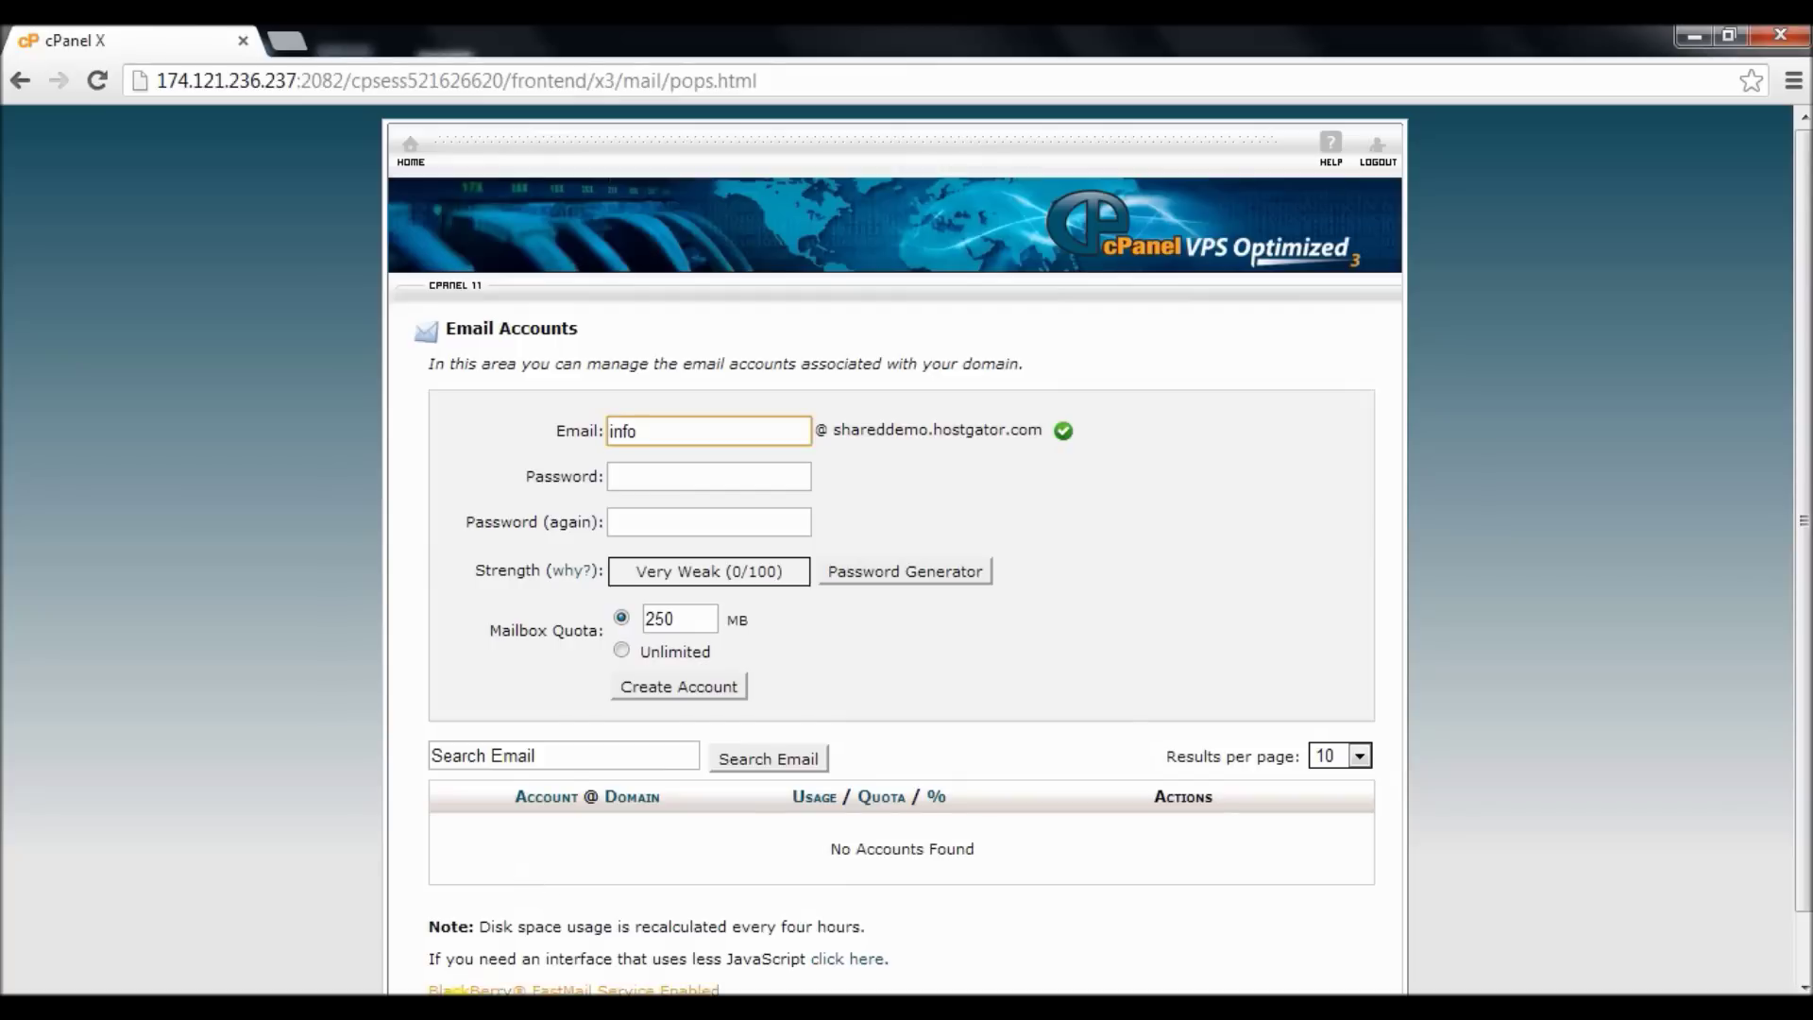
Step: Return to Notepad and add a "Tips:" section with "*Use a strong password to prevent others from hacking it"
{"action": "key", "text": "alt+Tab"}
{"action": "key", "text": "Return"}
{"action": "type", "text": "Tips:"}
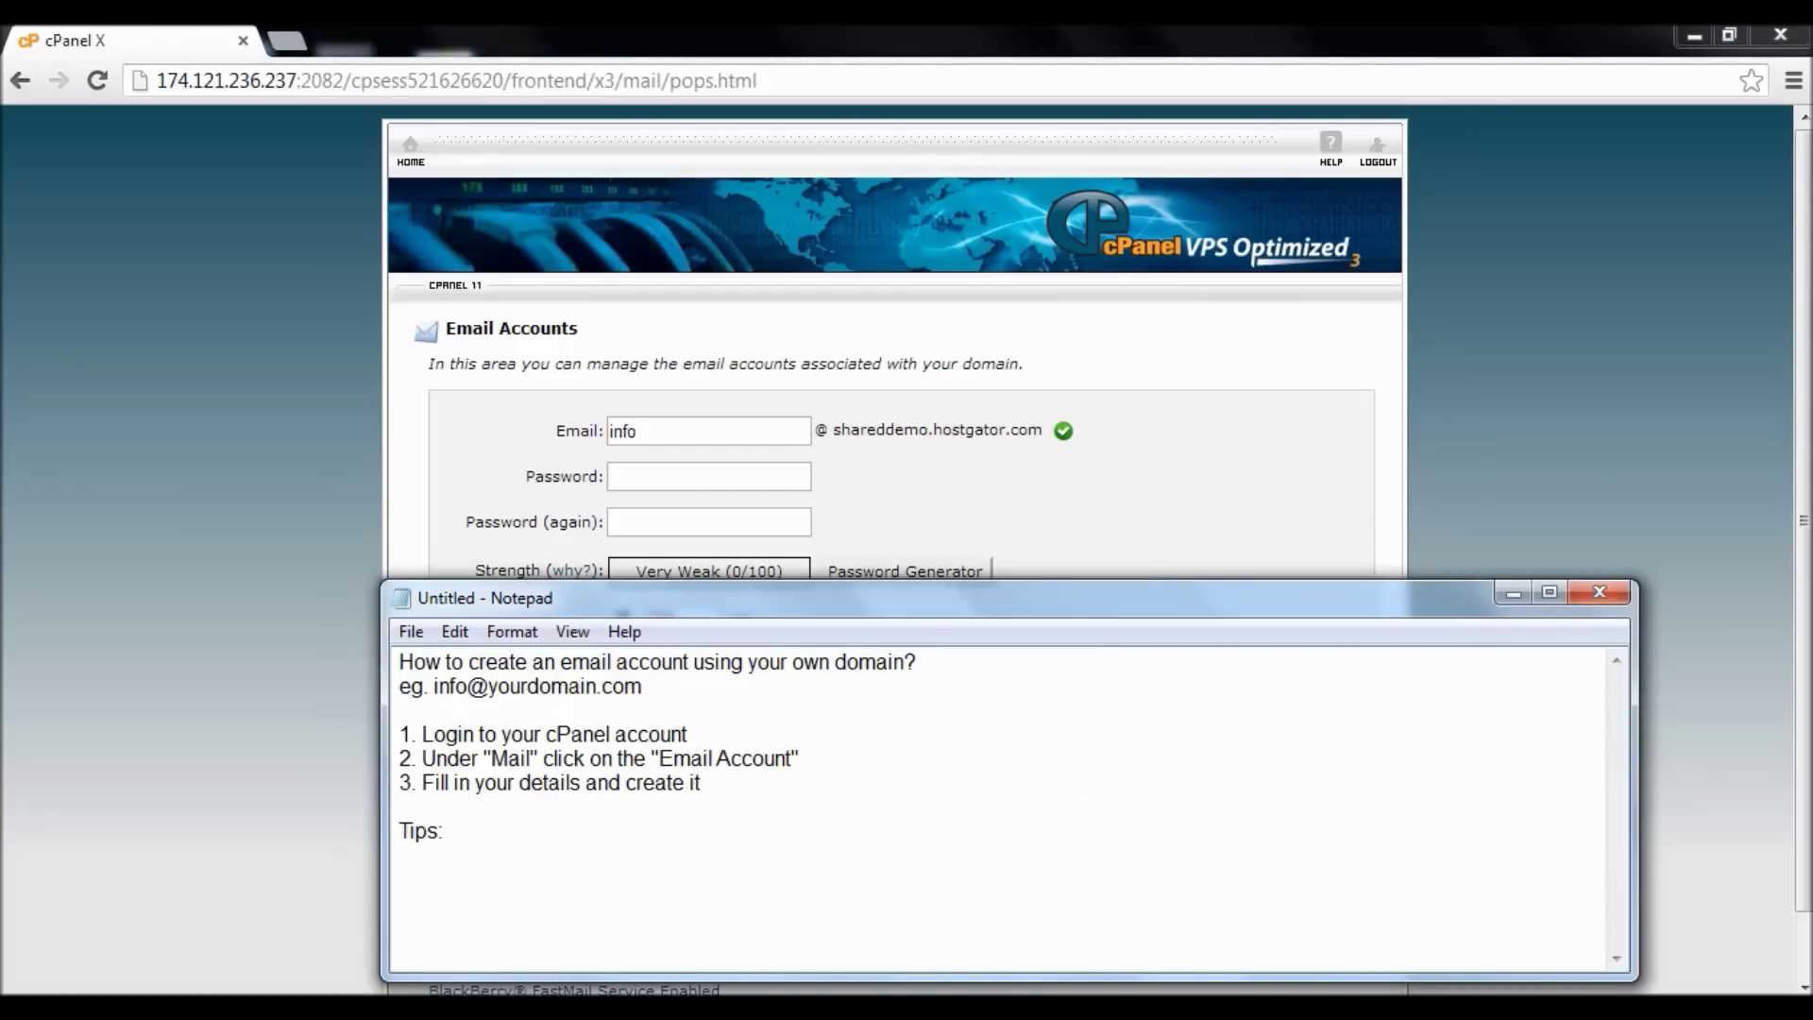
{"action": "type", "text": "Use a strong password to prevent others from hacking it"}
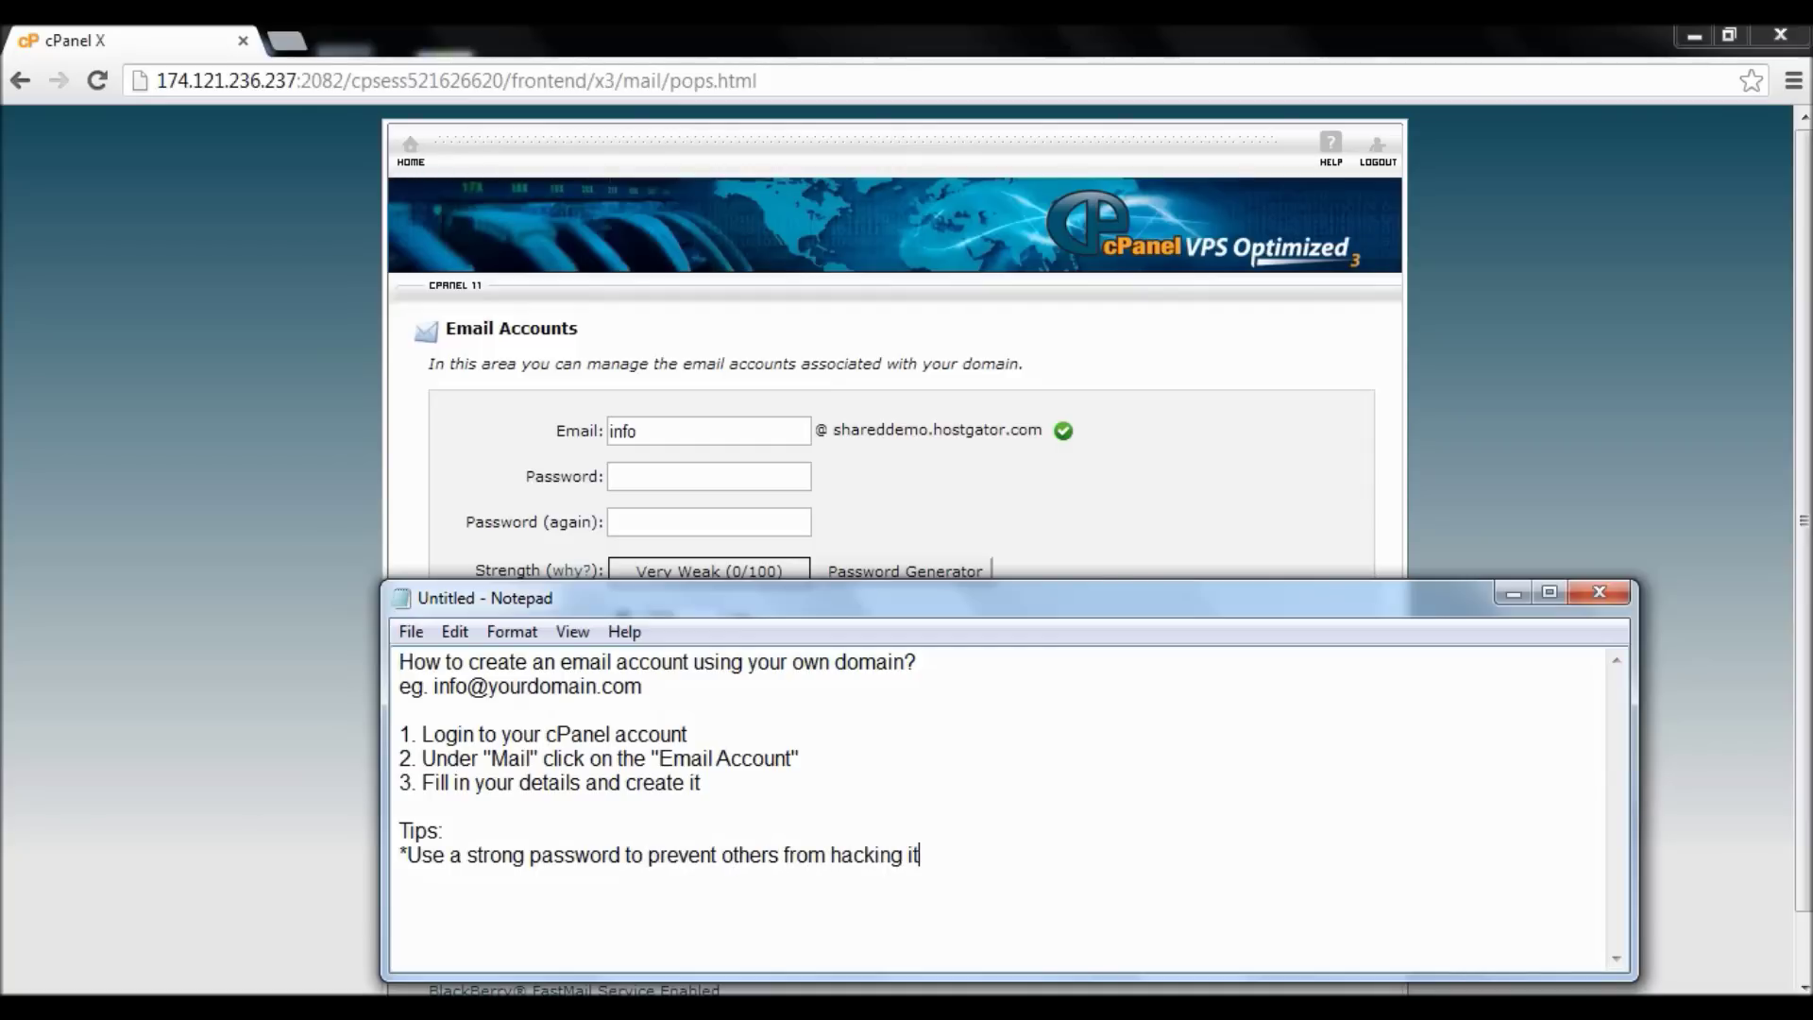
Step: Extend the password tip with ", use letters and number" and a second line reading also use special symbols like "@#$%^&*()"
{"action": "type", "text": ", use letters and nu"}
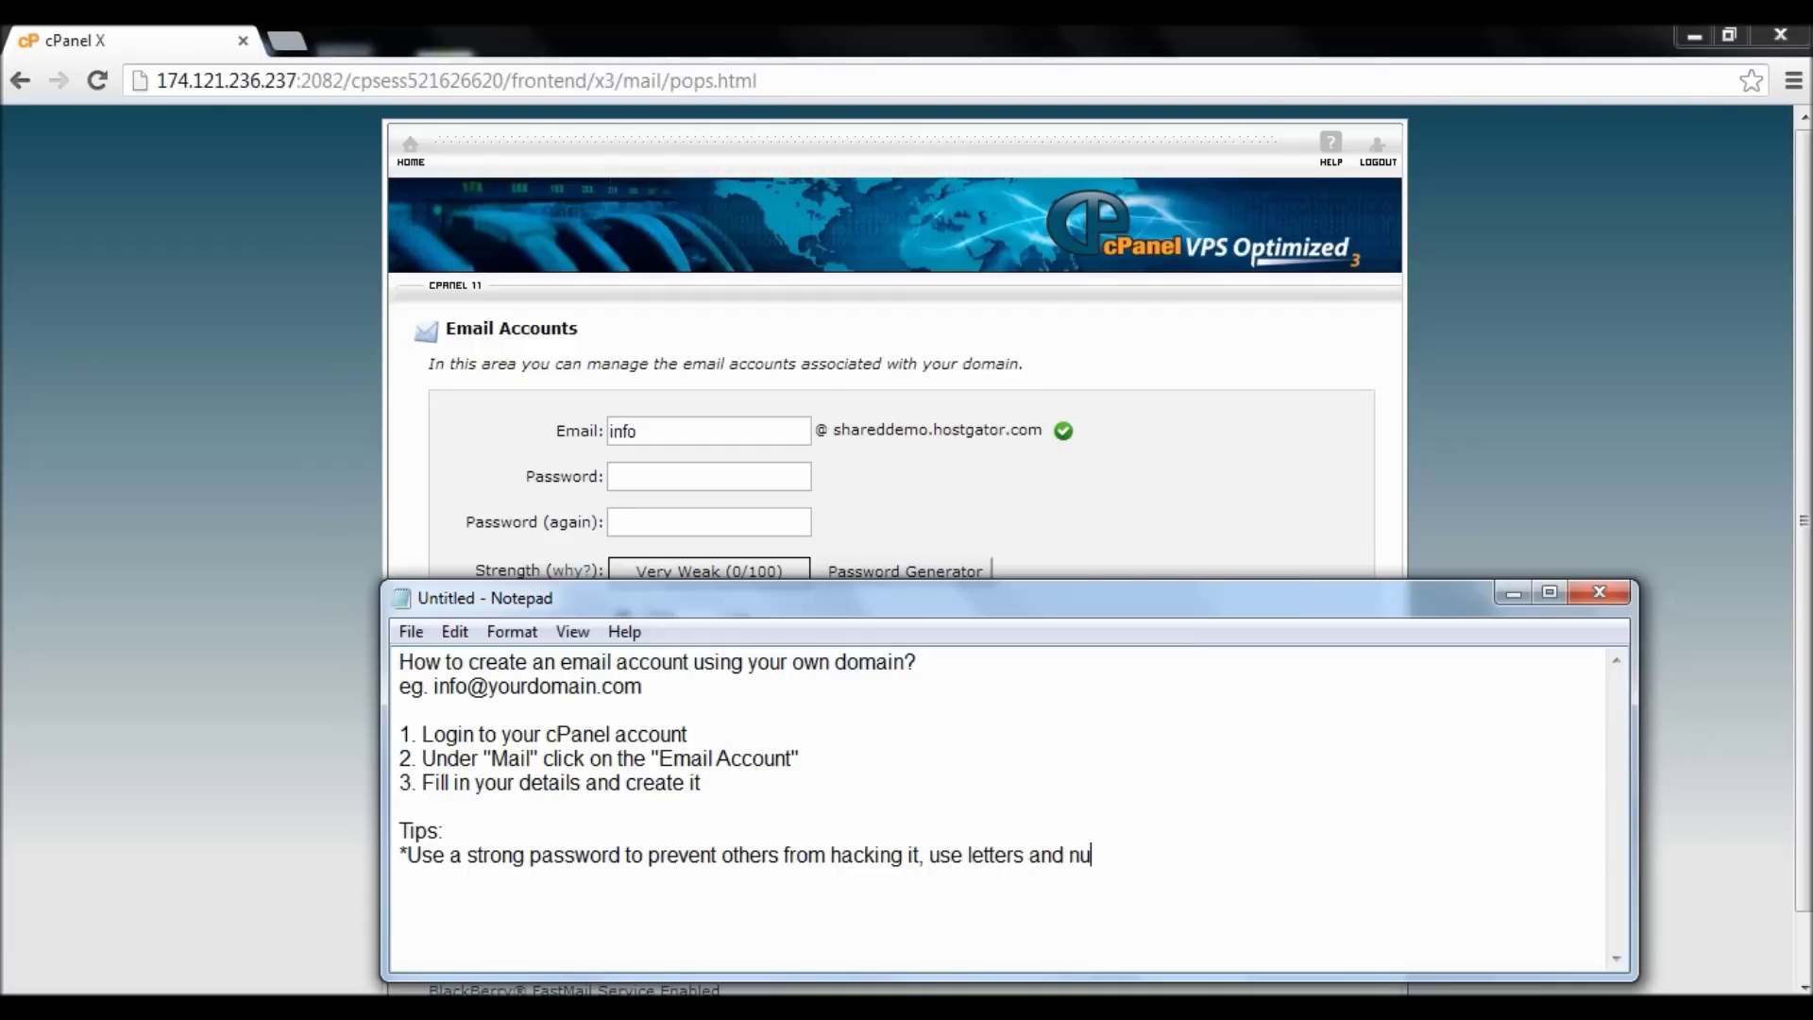
{"action": "type", "text": "mber"}
{"action": "type", "text": " an"}
{"action": "key", "text": "BackSpace"}
{"action": "key", "text": "BackSpace"}
{"action": "key", "text": "Return"}
{"action": "type", "text": "also use special symbold"}
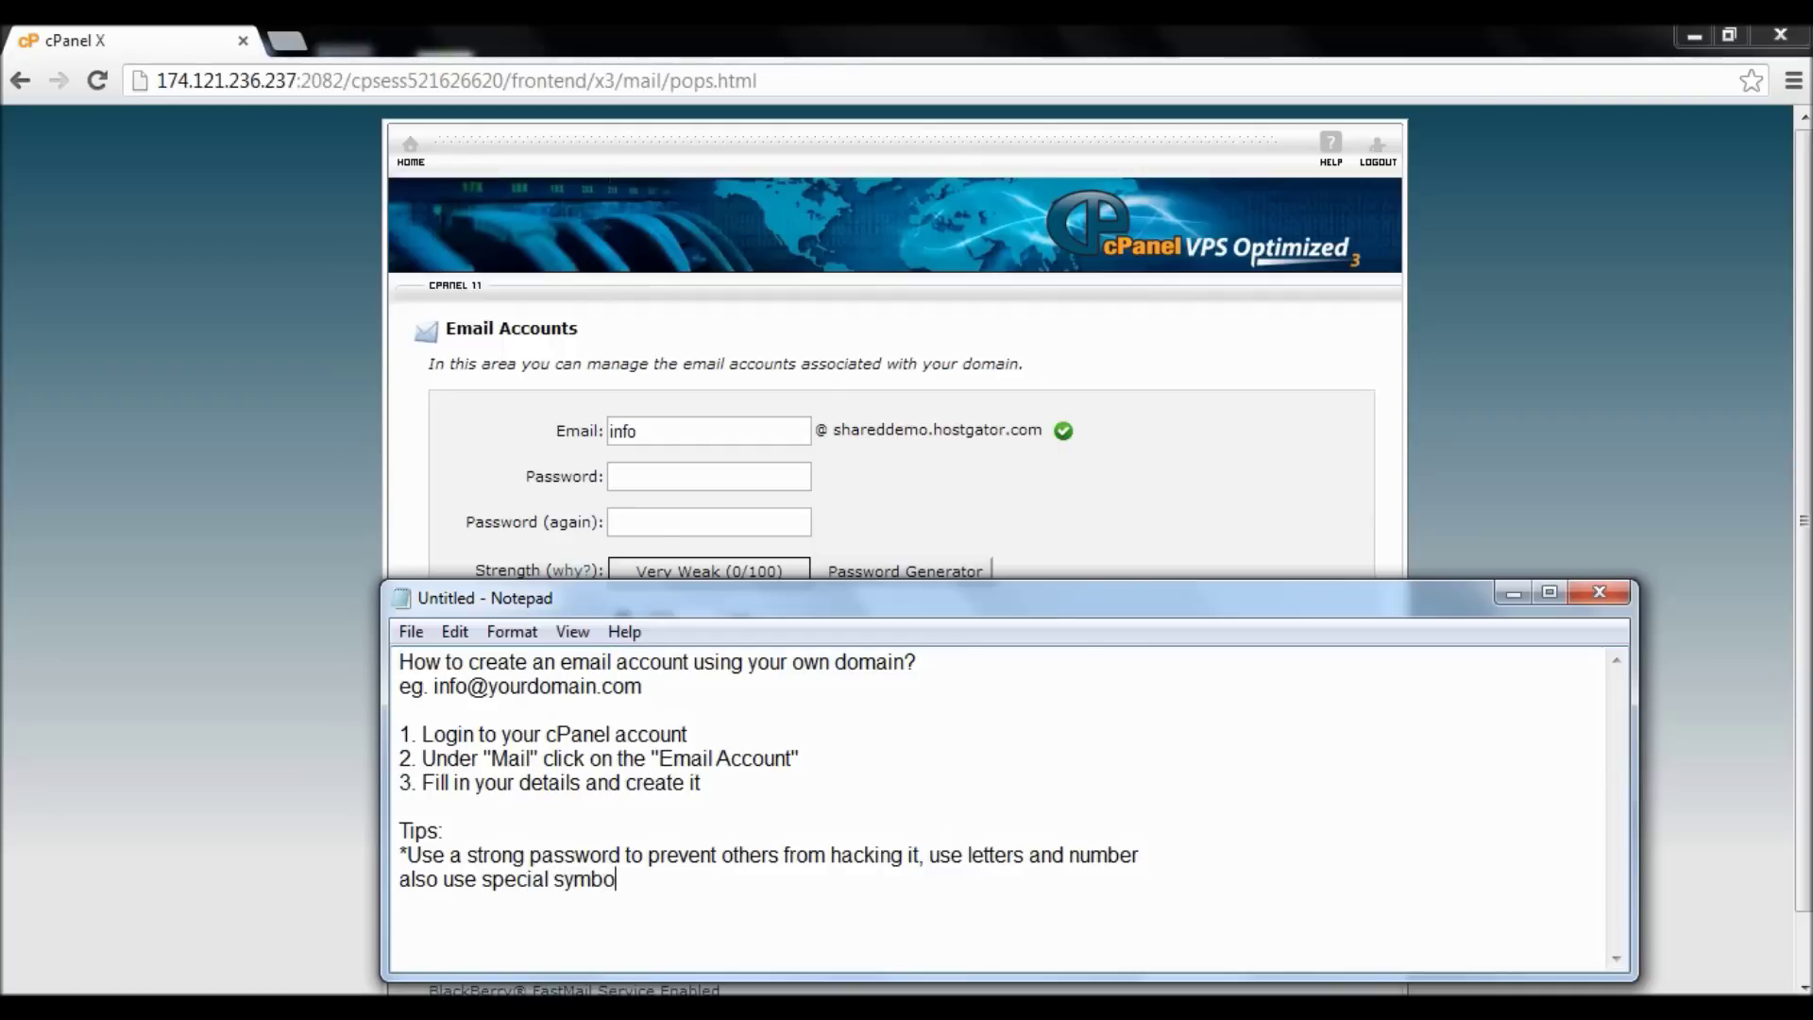
{"action": "key", "text": "BackSpace"}
{"action": "key", "text": "BackSpace"}
{"action": "type", "text": "ls like \"@#$%^&*()"}
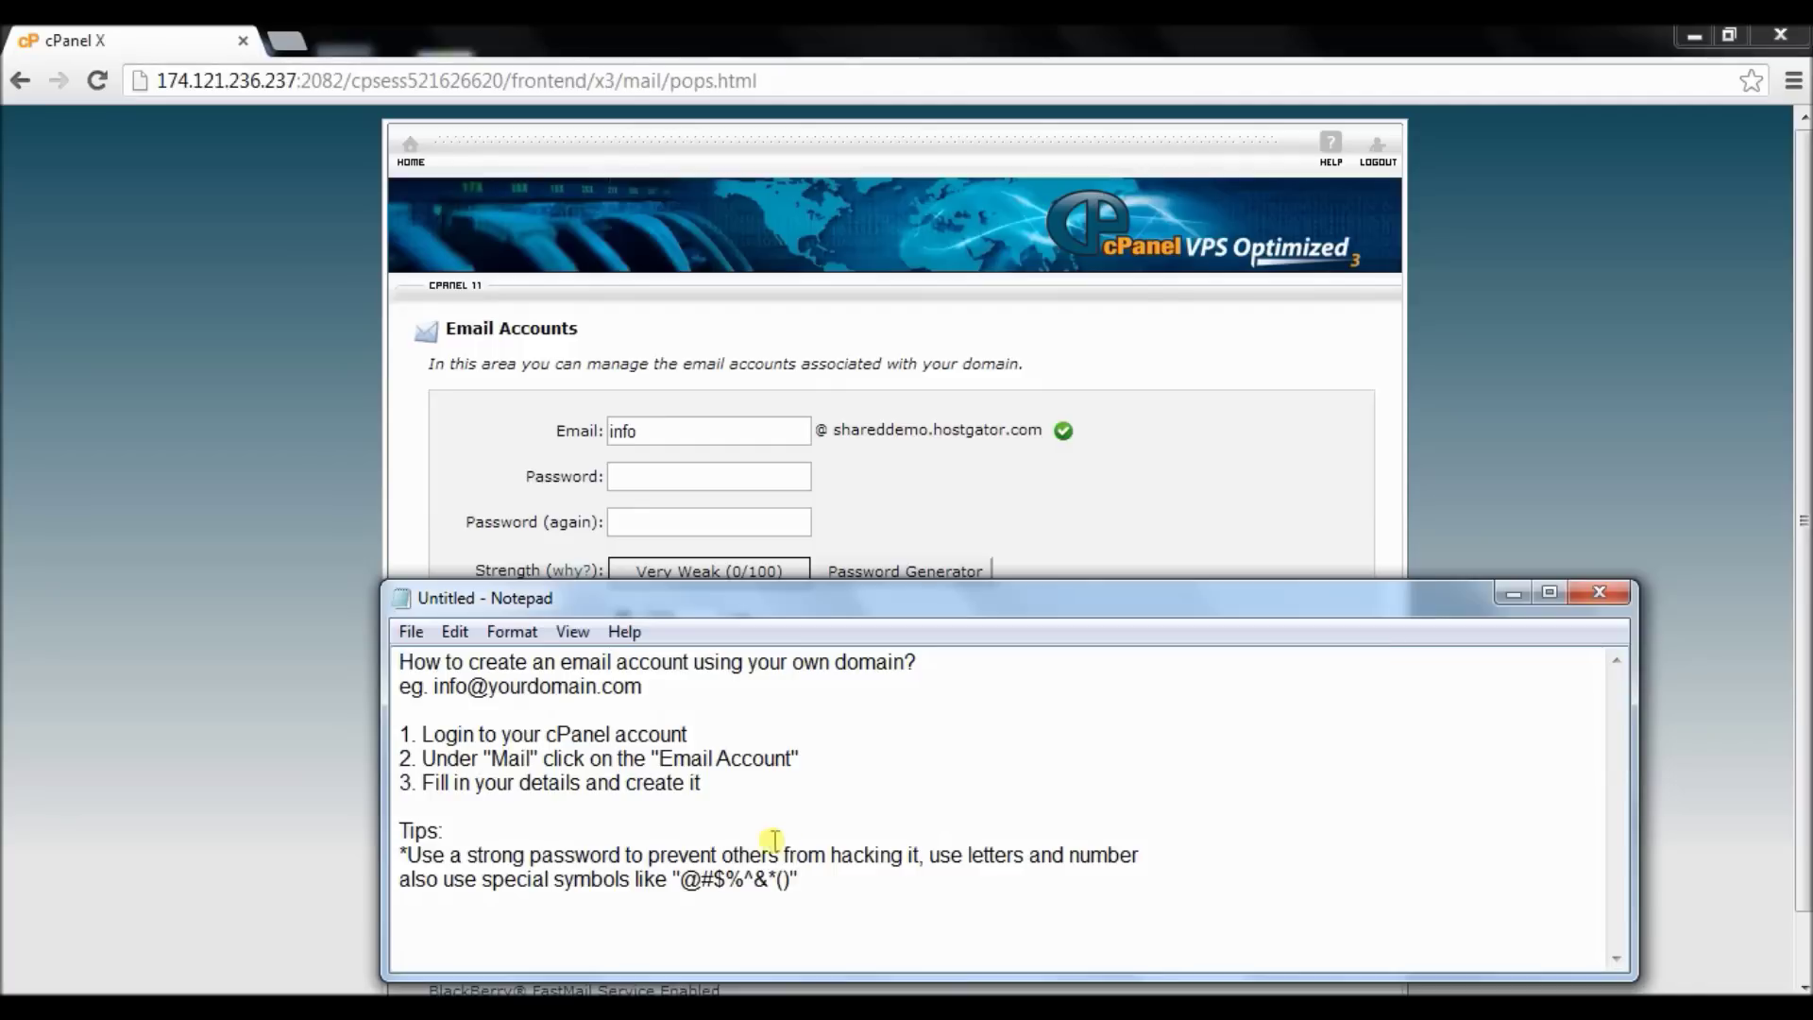
Step: Add a second tip to the note reading "*Use the password generator"
{"action": "key", "text": "Return"}
{"action": "type", "text": "*Use the pass"}
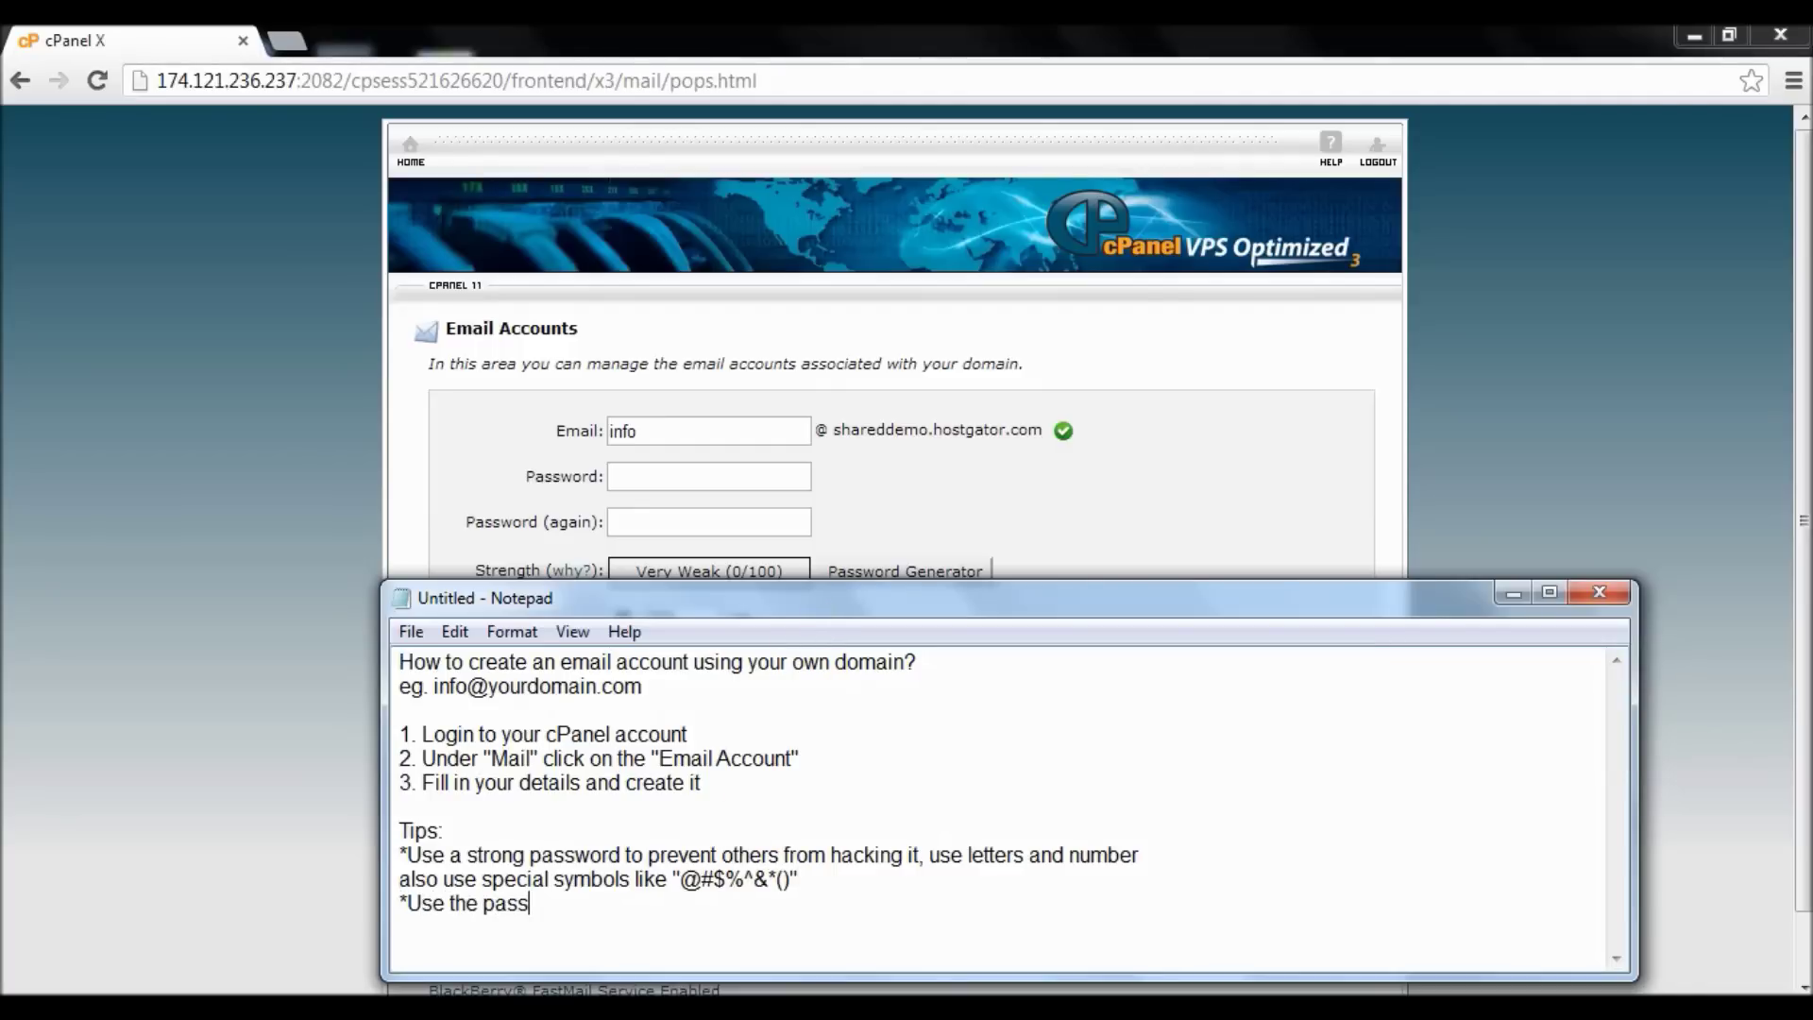
{"action": "type", "text": "word generat"}
{"action": "type", "text": "ion"}
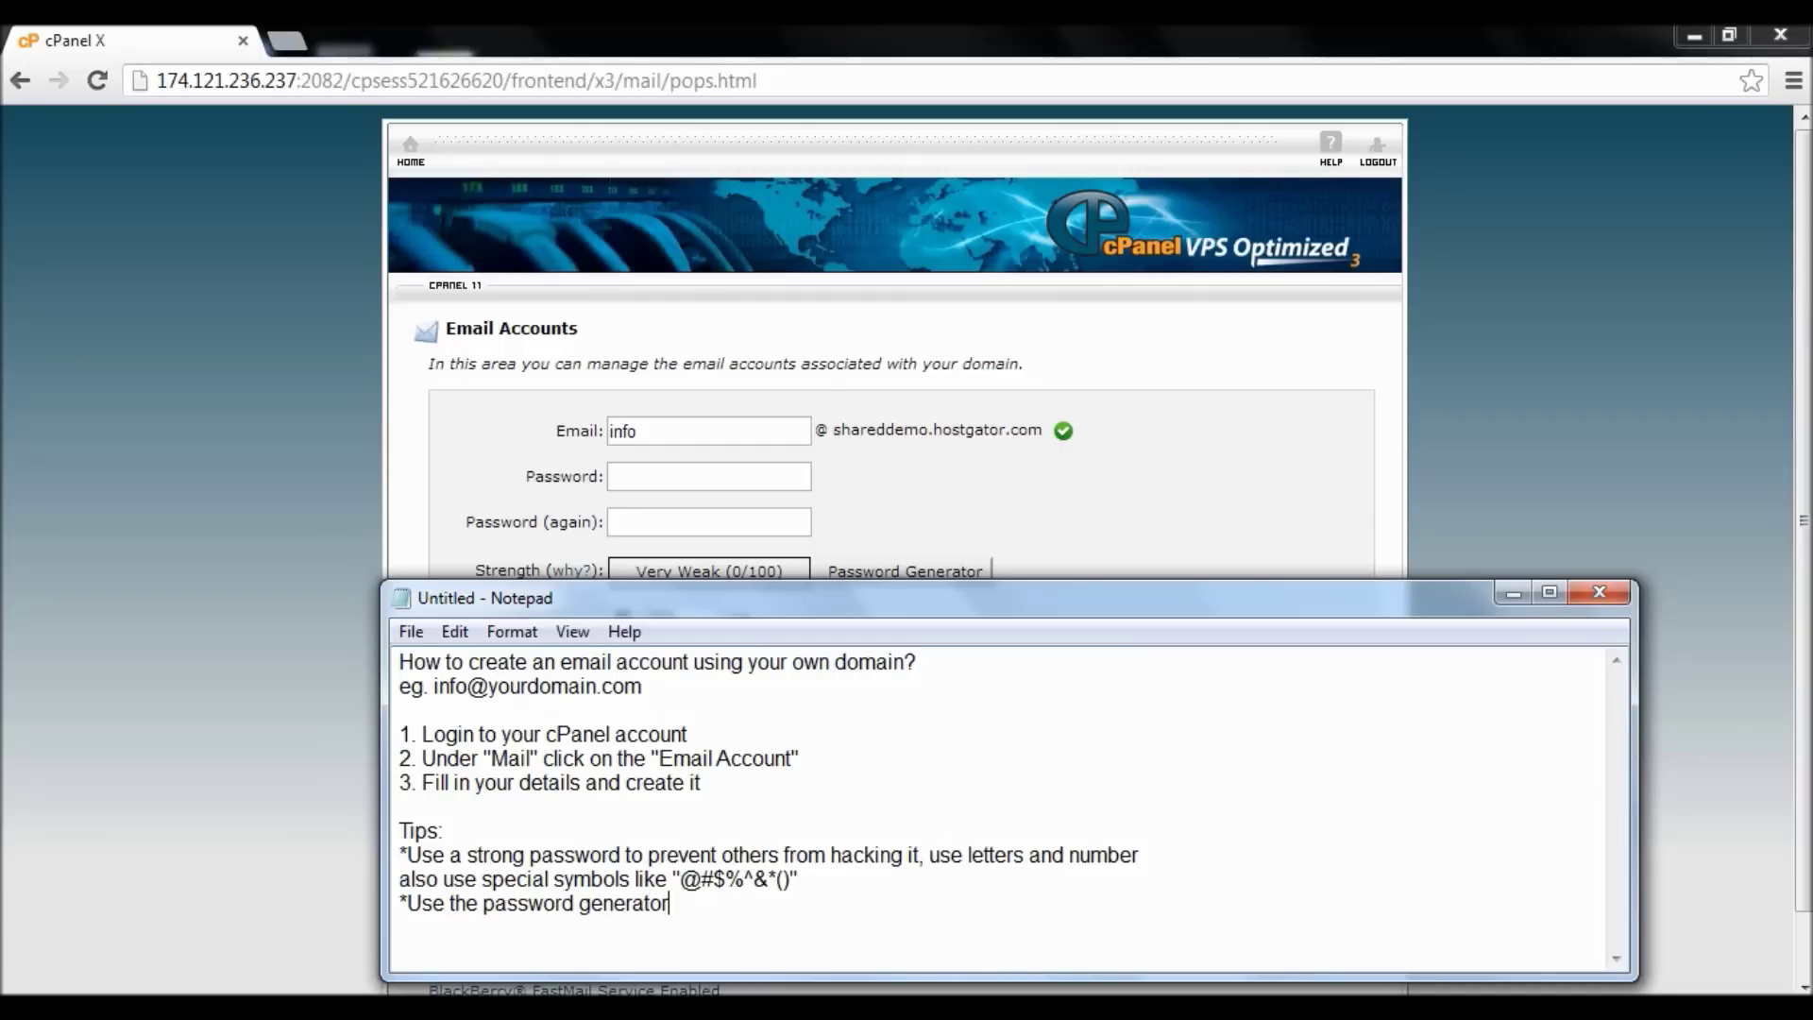
Step: Switch to cPanel, generate a password with the Password Generator, copy it, and dismiss the generator
{"action": "left_click", "coordinate": [868, 524]}
{"action": "left_click", "coordinate": [893, 576]}
{"action": "left_click_drag", "start_coordinate": [851, 475], "coordinate": [689, 483]}
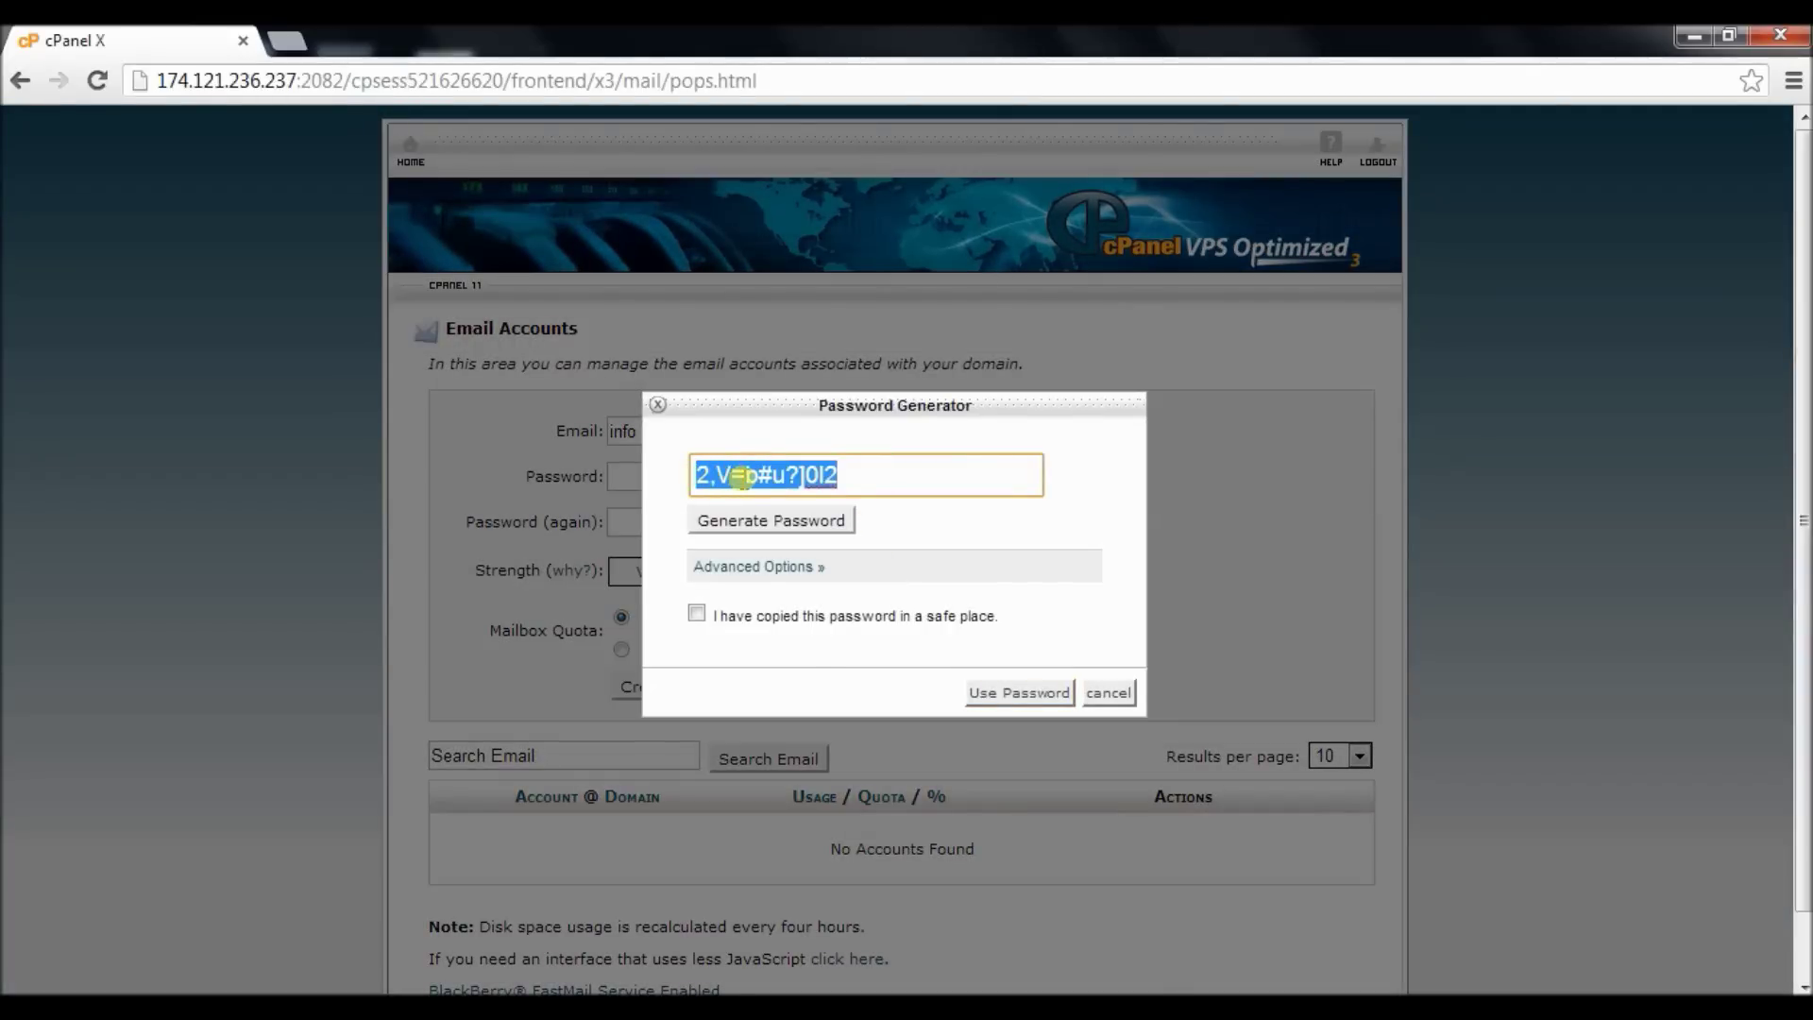
{"action": "right_click", "coordinate": [743, 477]}
{"action": "left_click", "coordinate": [888, 603]}
{"action": "left_click", "coordinate": [1106, 695]}
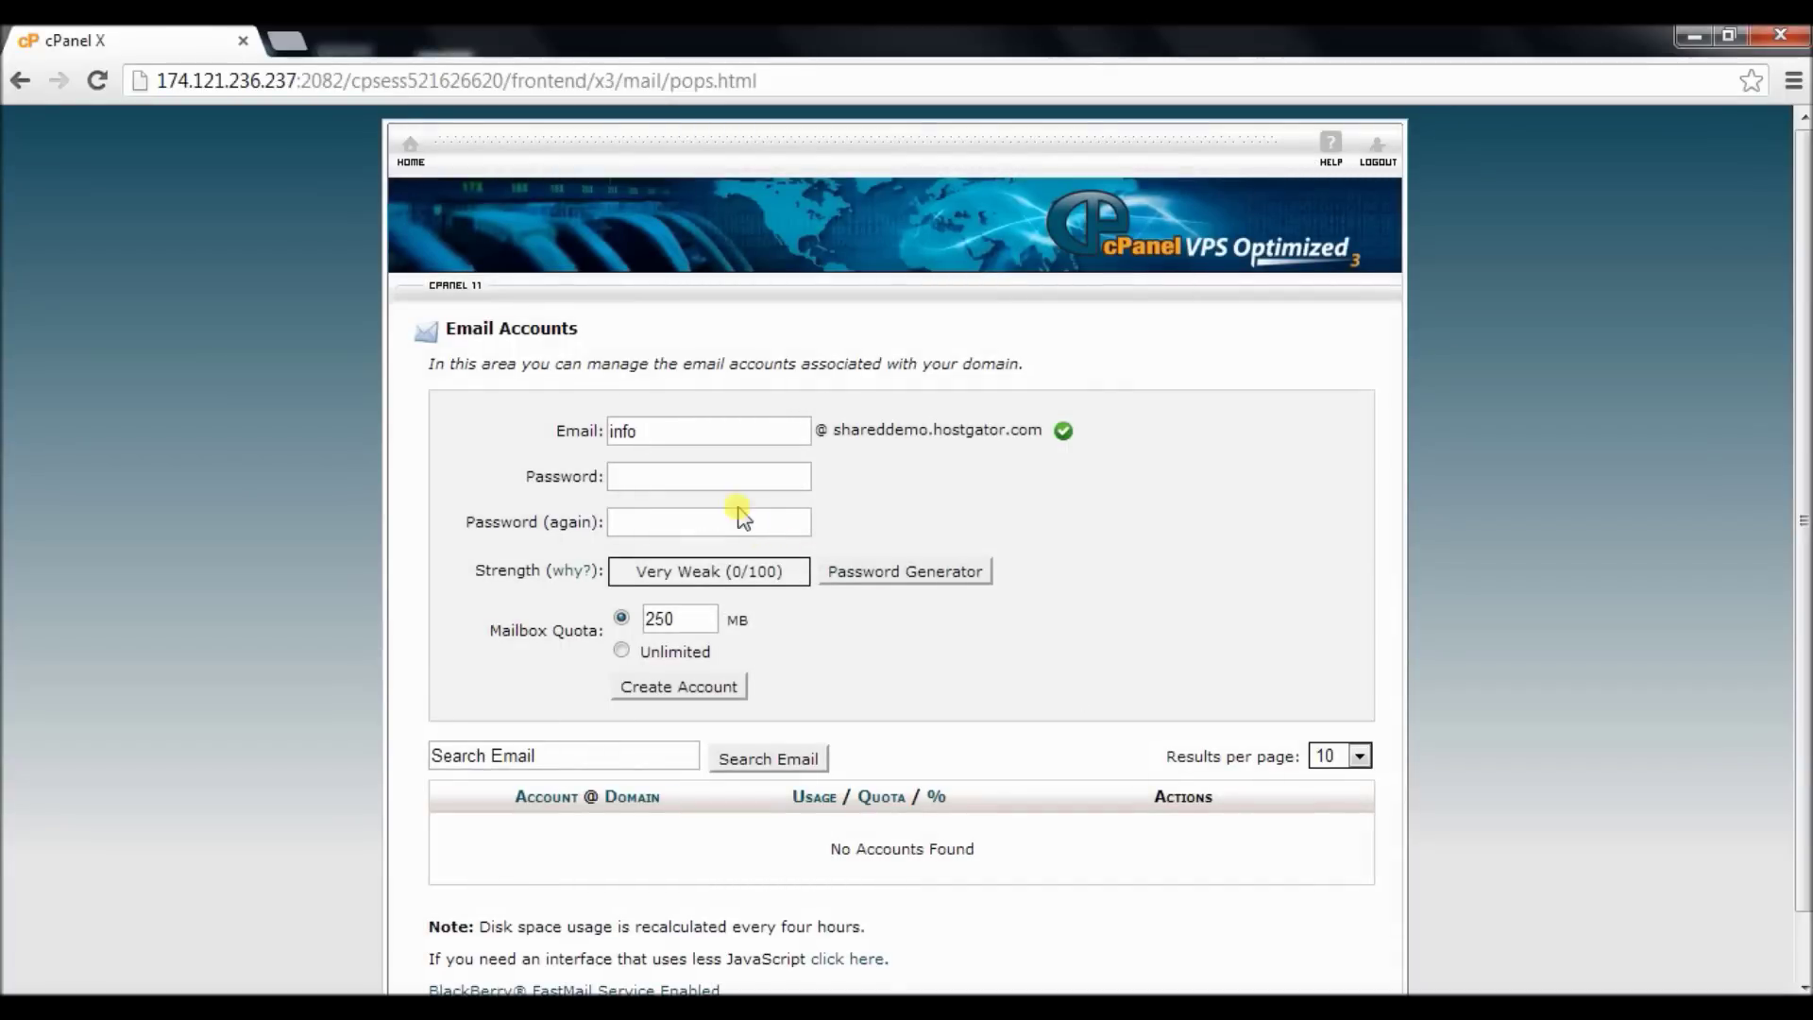
Step: Paste the copied password into both the Password and Password (again) fields of the new email account
{"action": "left_click", "coordinate": [721, 478]}
{"action": "right_click", "coordinate": [720, 483]}
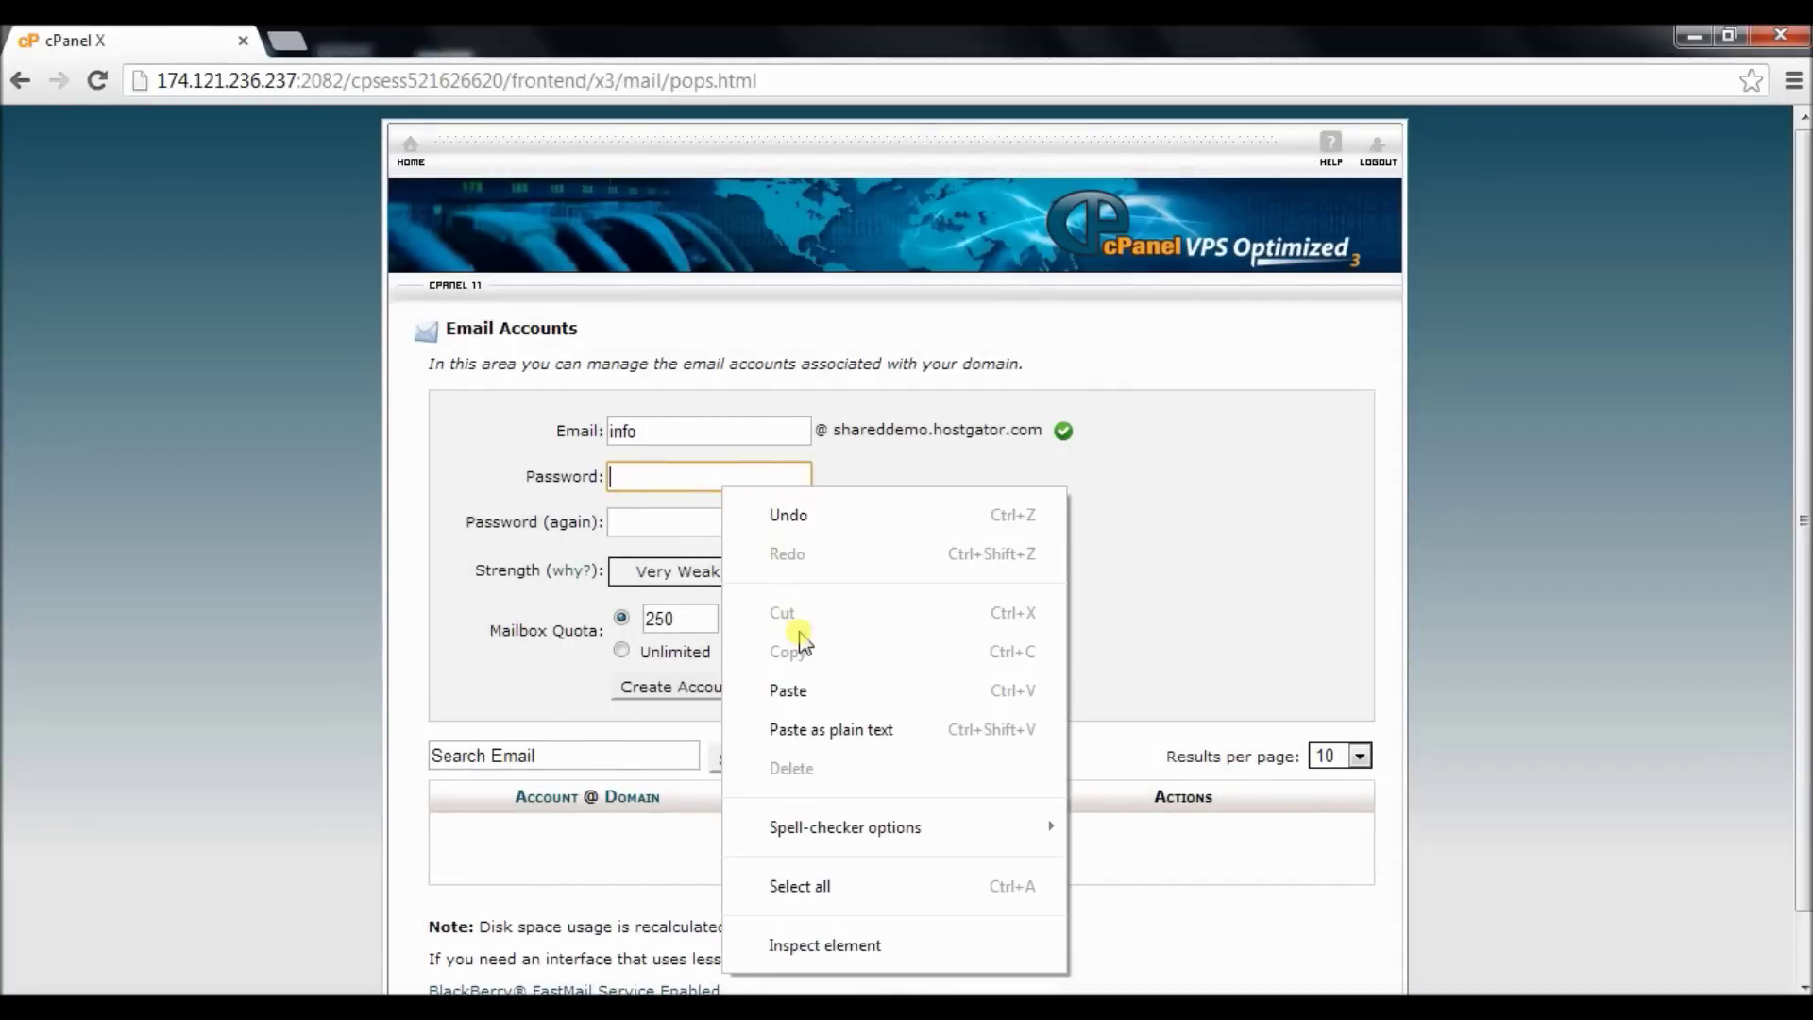
{"action": "left_click", "coordinate": [788, 690]}
{"action": "left_click", "coordinate": [648, 522]}
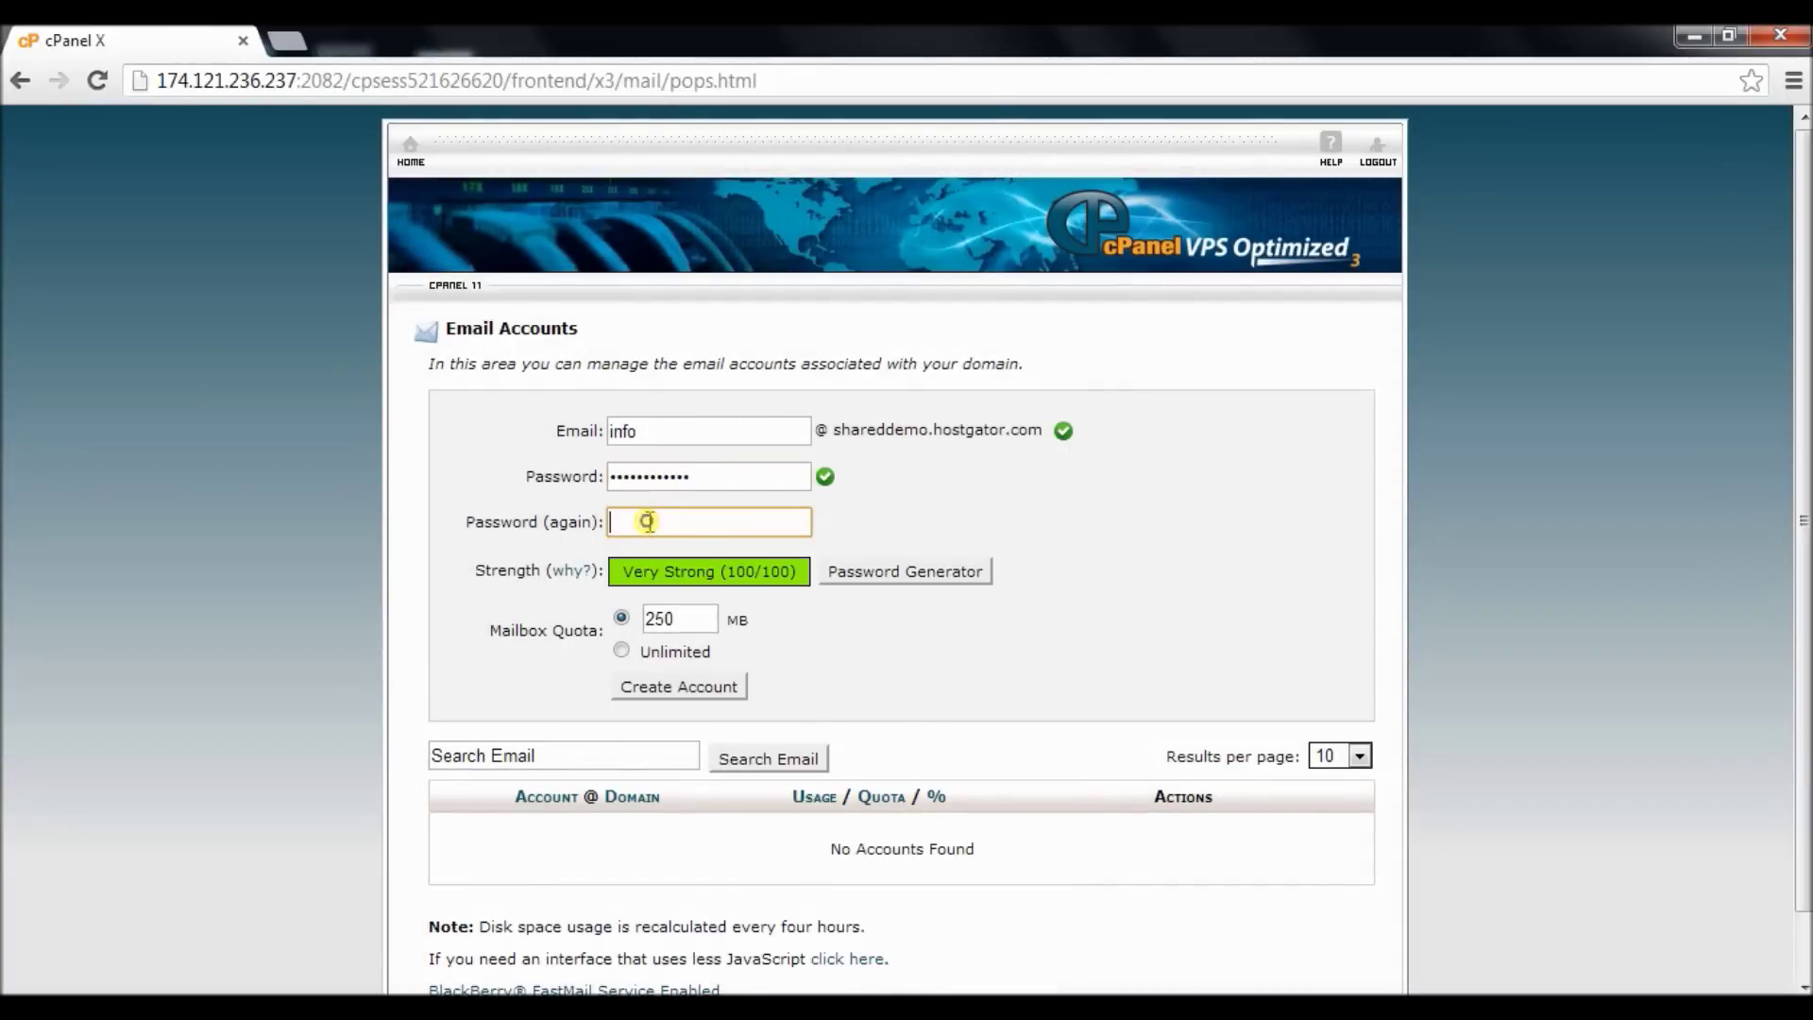
{"action": "right_click", "coordinate": [648, 522]}
{"action": "left_click", "coordinate": [743, 242]}
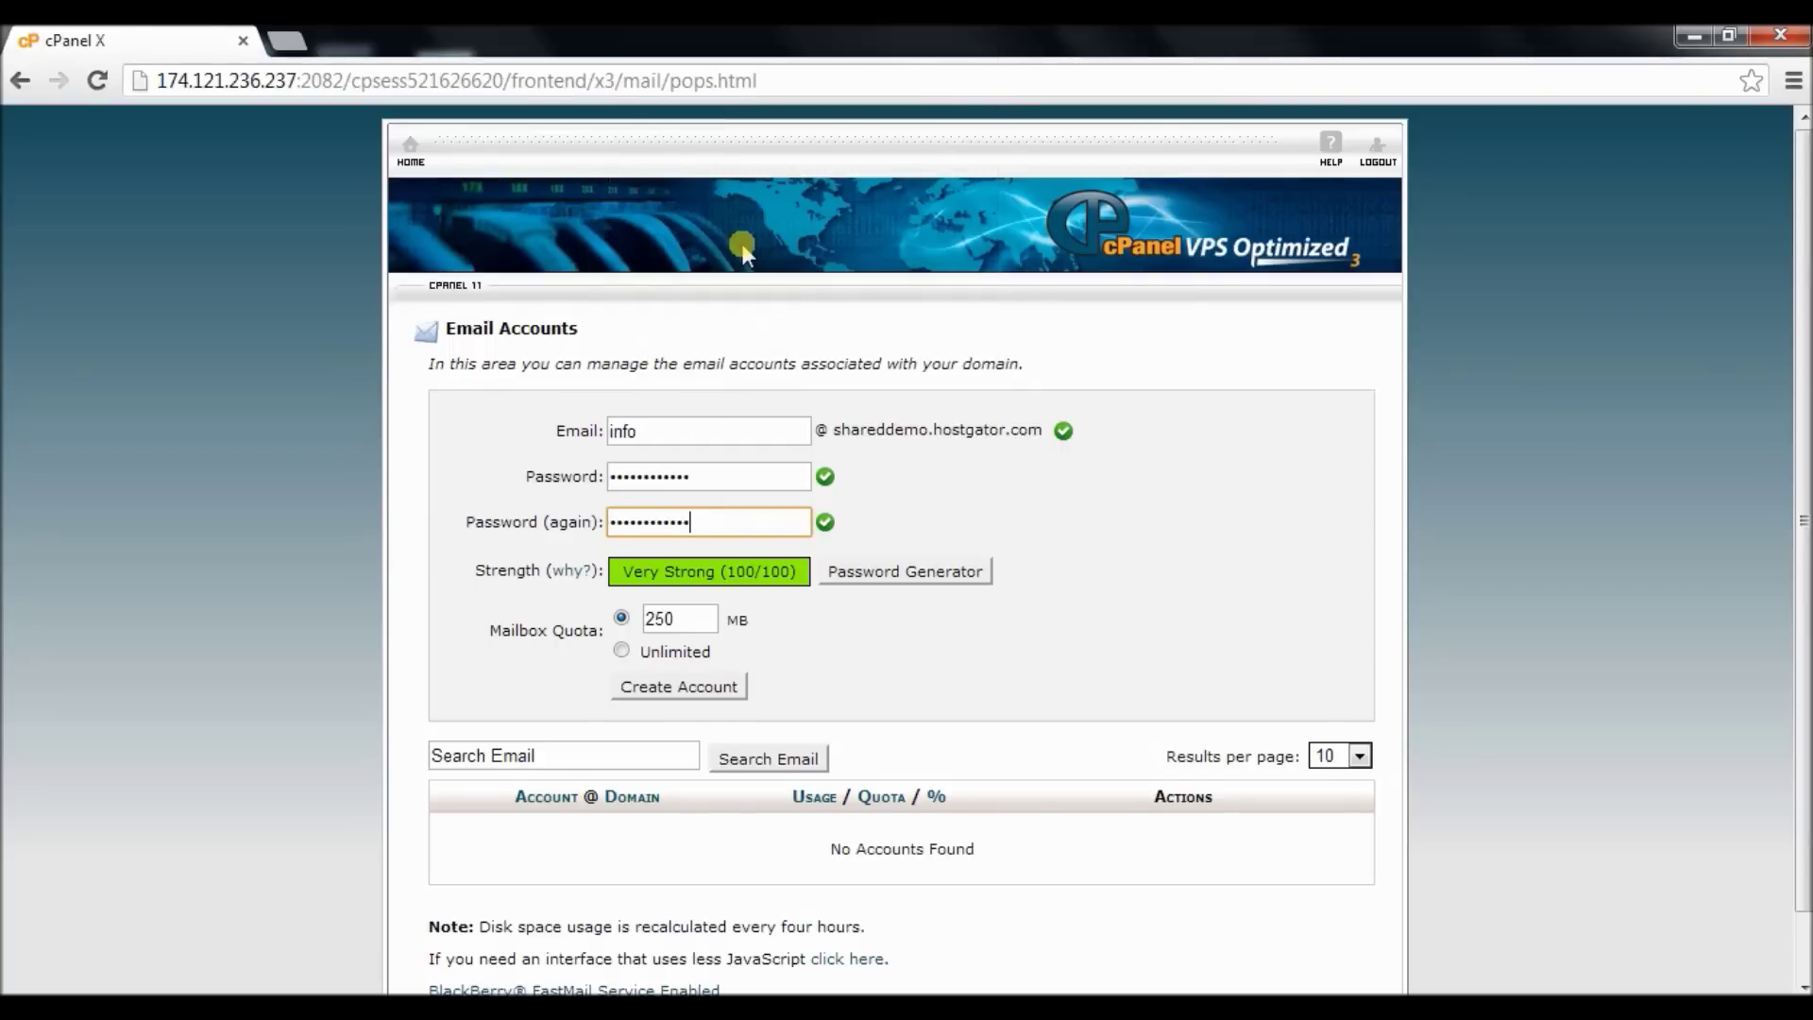
Step: Bring Notepad back to the front and lower its top edge to uncover the mailbox quota options and Create Account in cPanel
{"action": "scroll", "coordinate": [798, 612], "scroll_direction": "down", "scroll_amount": 1}
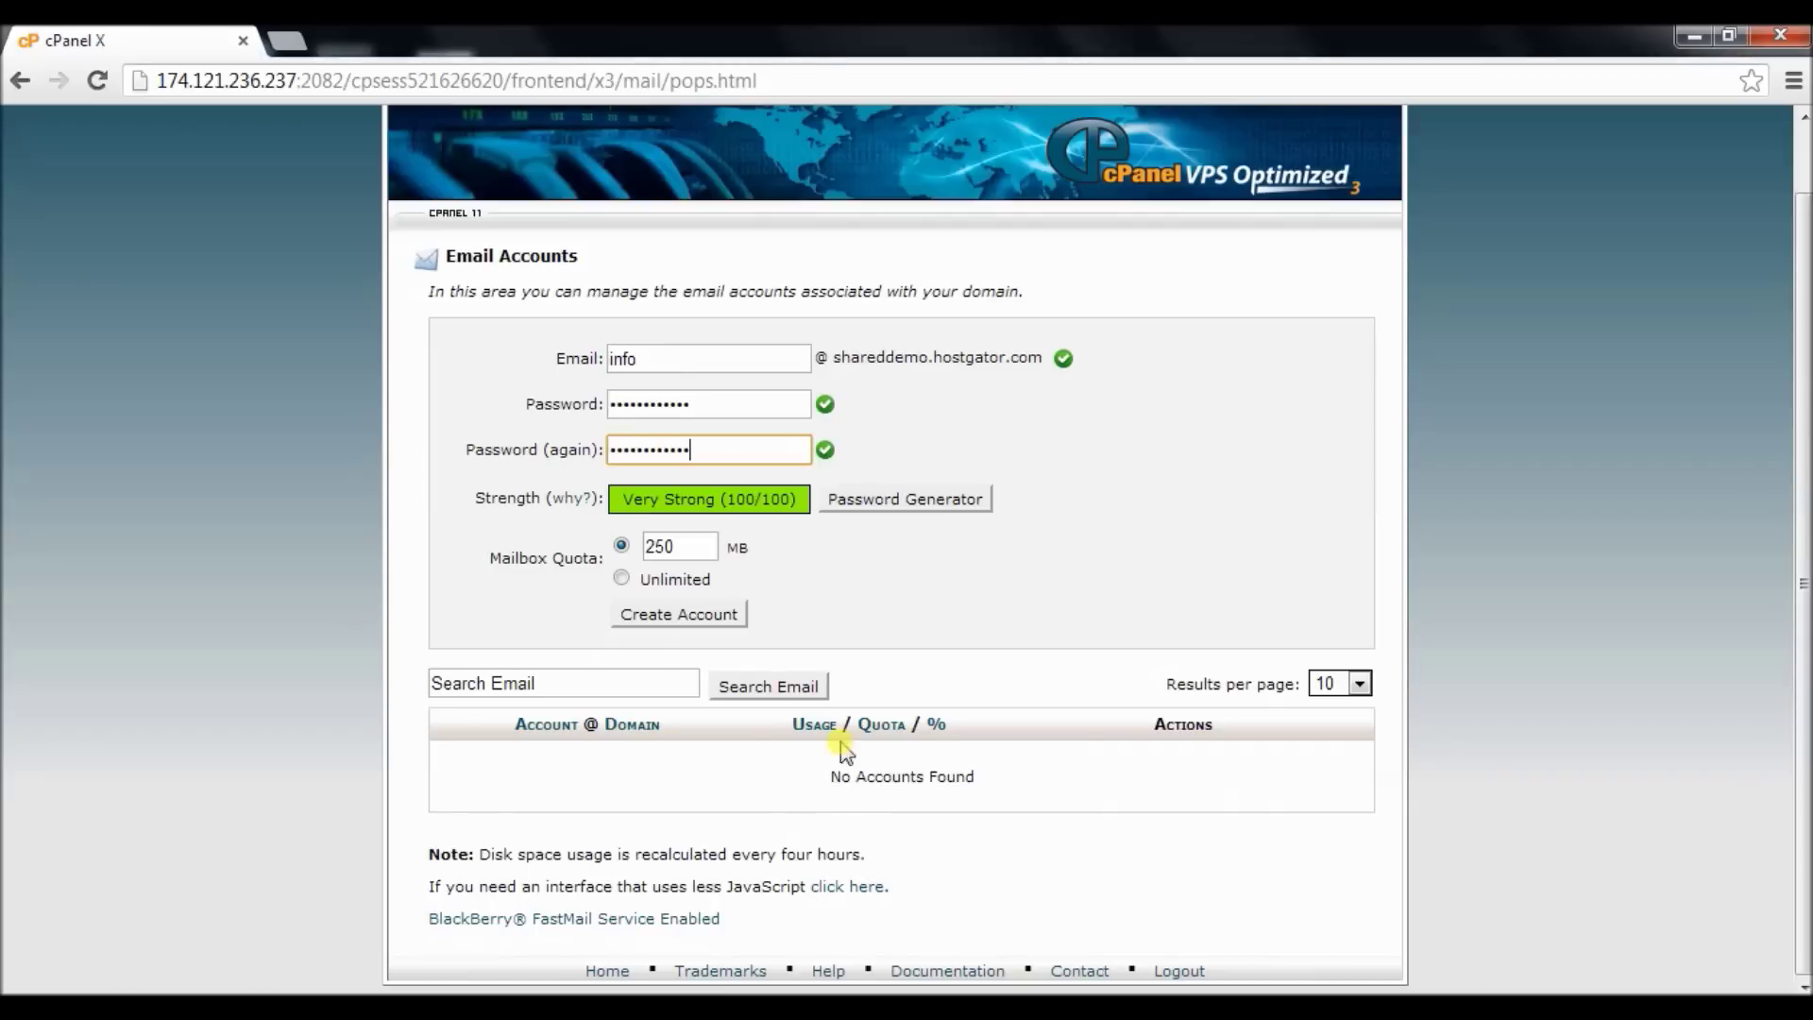
{"action": "left_click", "coordinate": [465, 1005]}
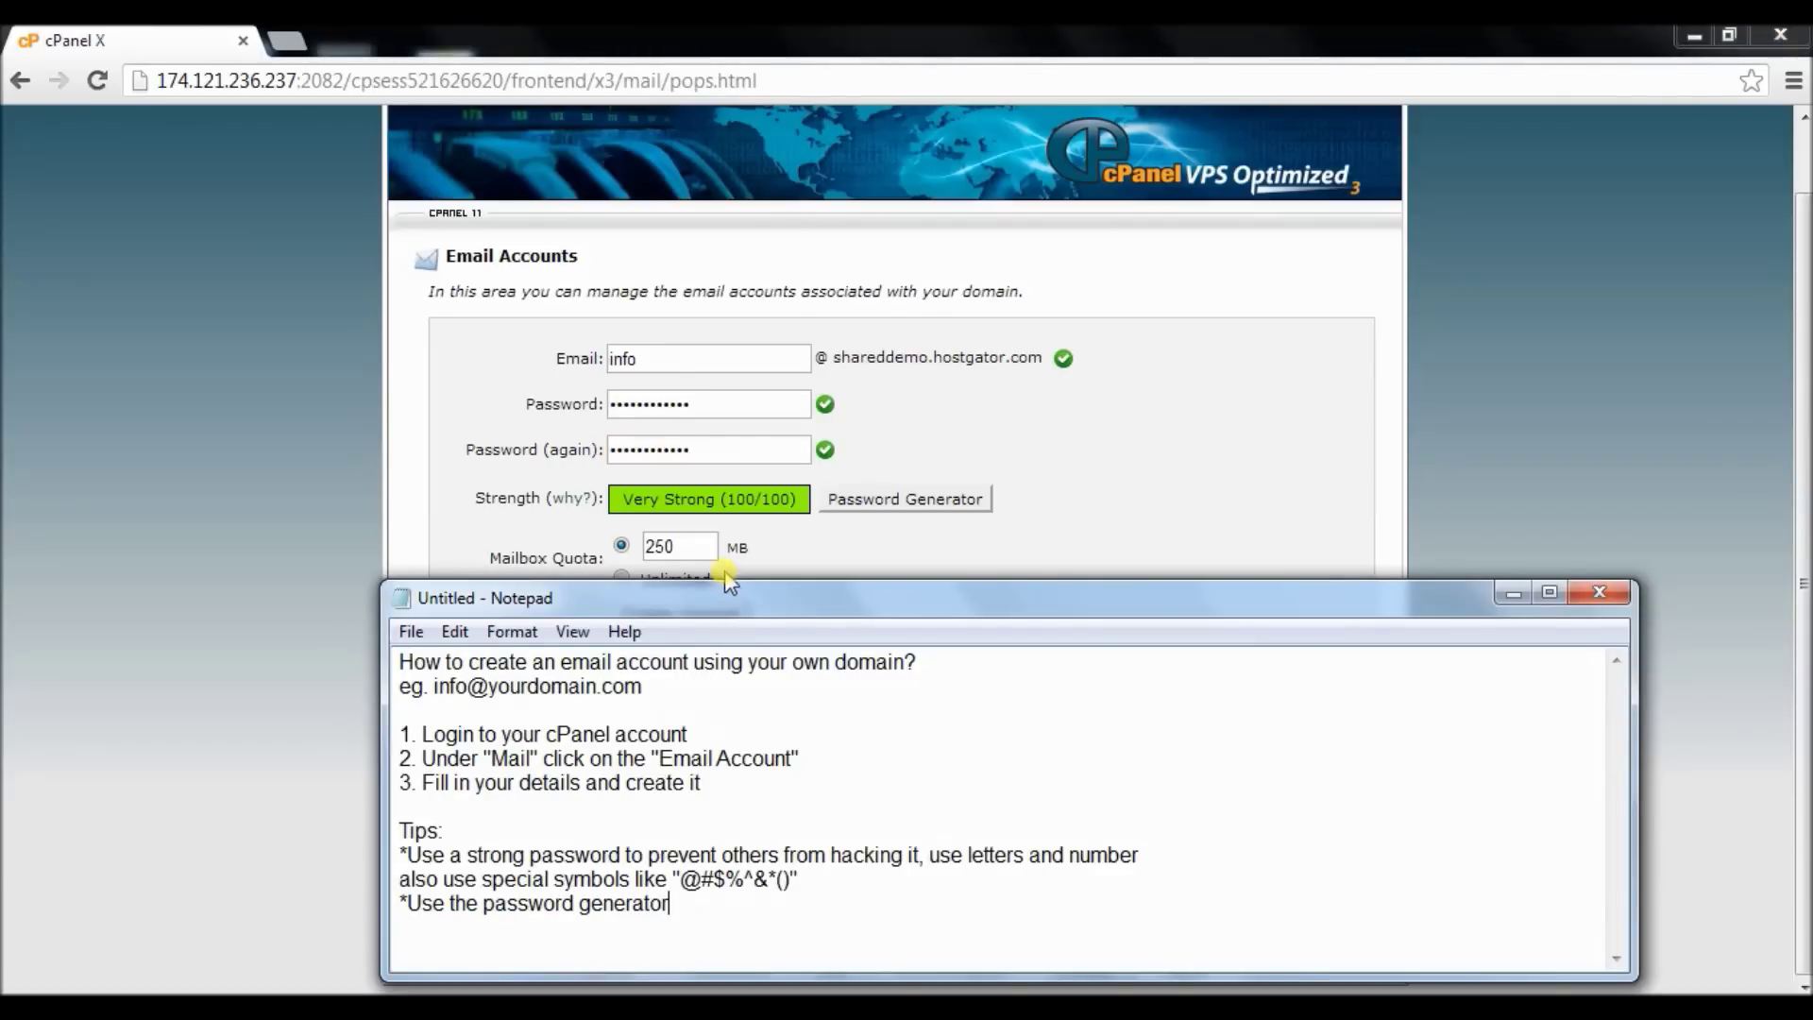
{"action": "left_click_drag", "start_coordinate": [722, 583], "coordinate": [721, 637]}
{"action": "scroll", "coordinate": [916, 958], "scroll_direction": "down", "scroll_amount": 1}
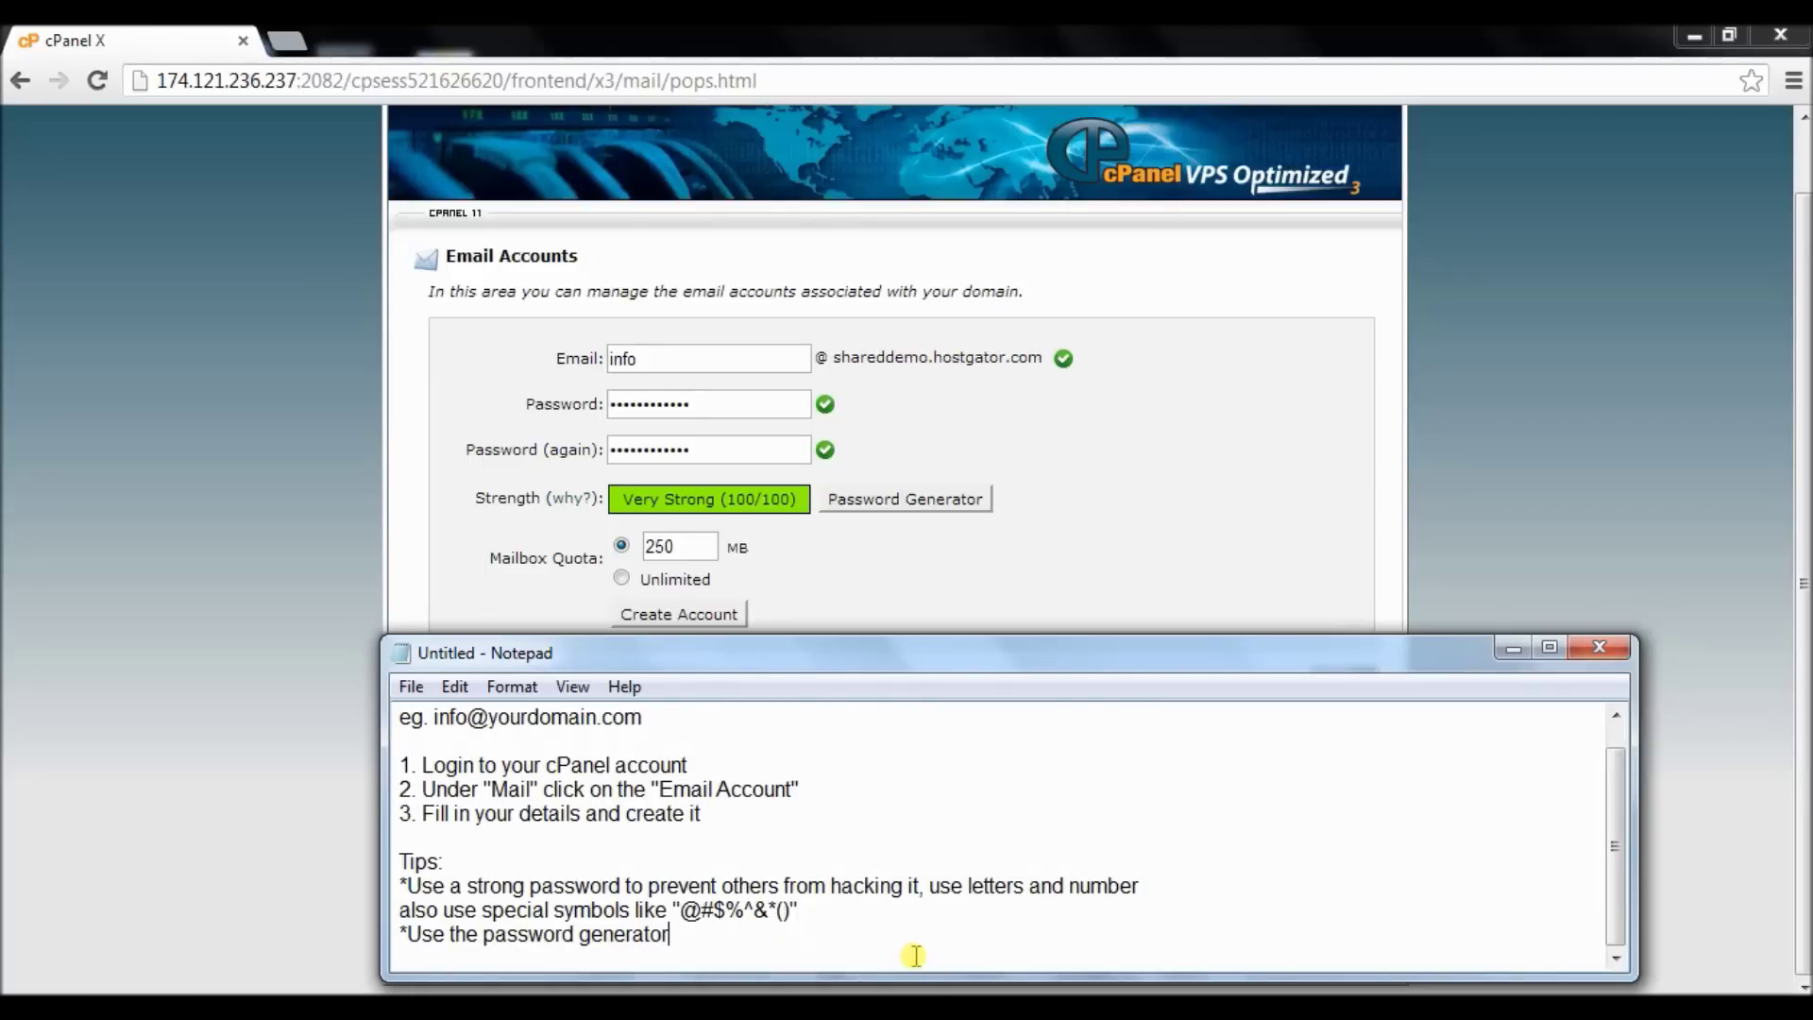
Step: Add the fourth instruction, "4. Select the mailbox quota.", after a blank line below the tips
{"action": "key", "text": "Return"}
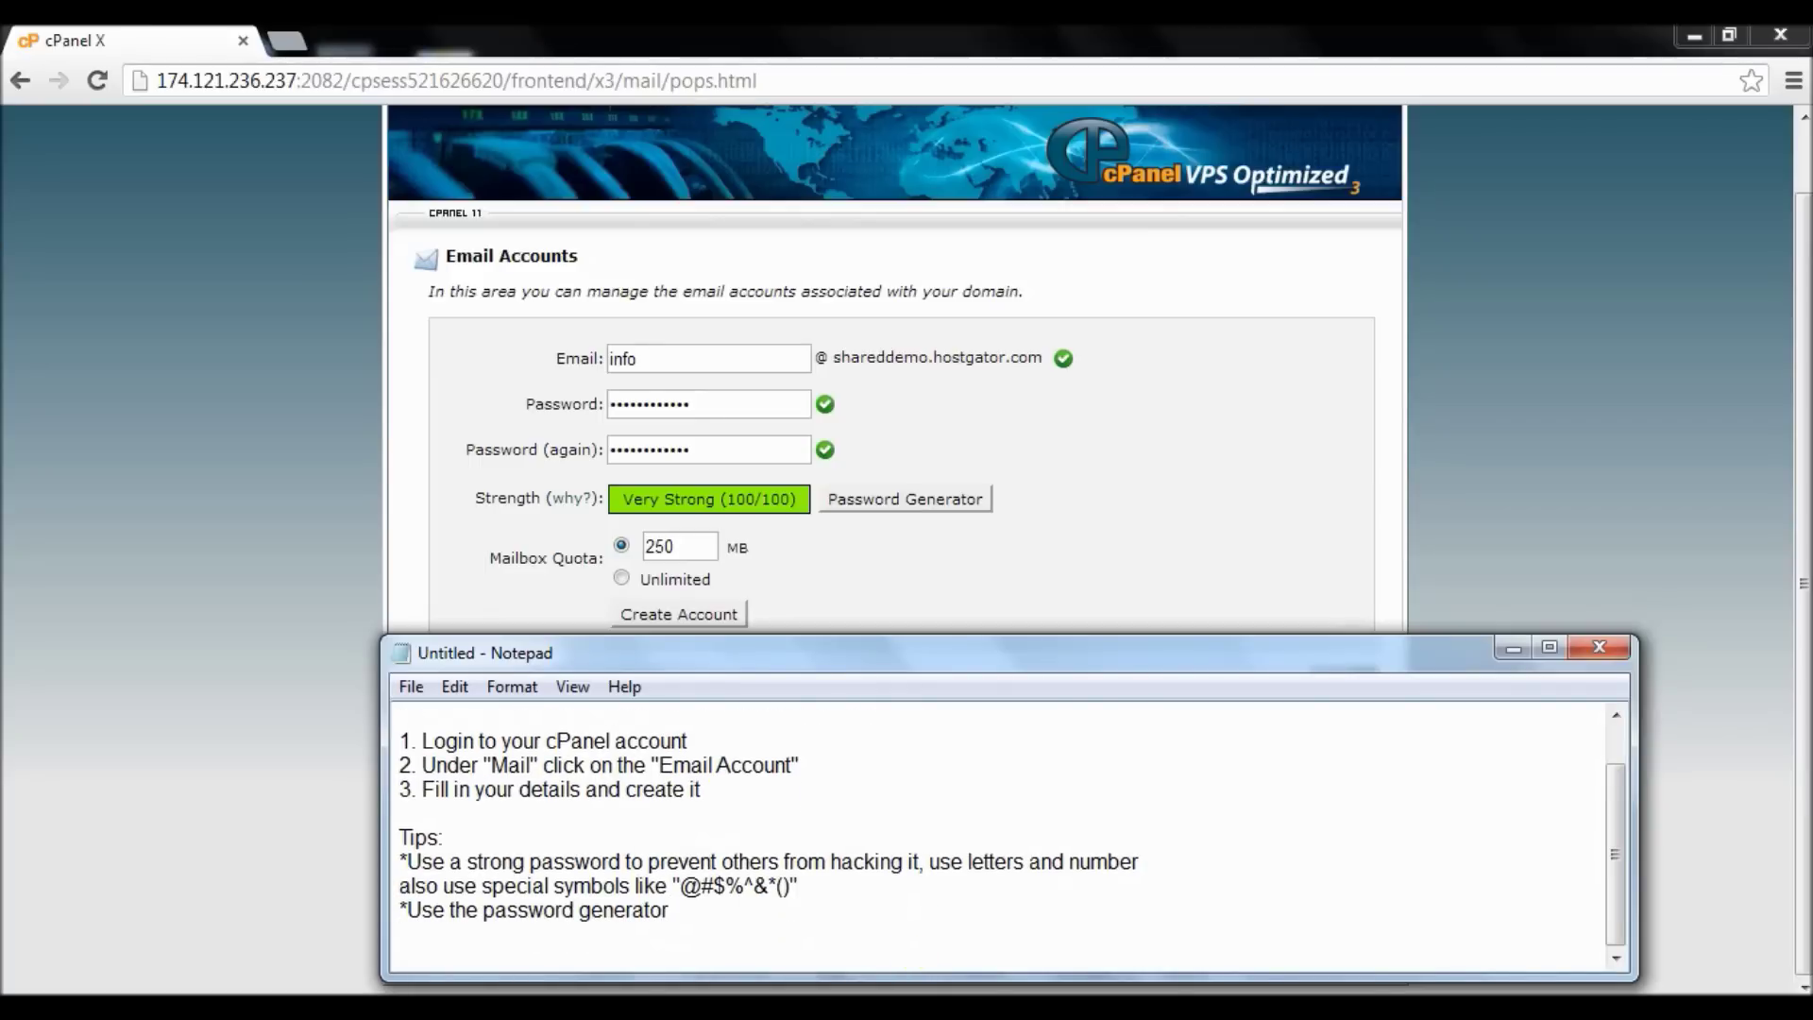
{"action": "key", "text": "Return"}
{"action": "type", "text": "4. "}
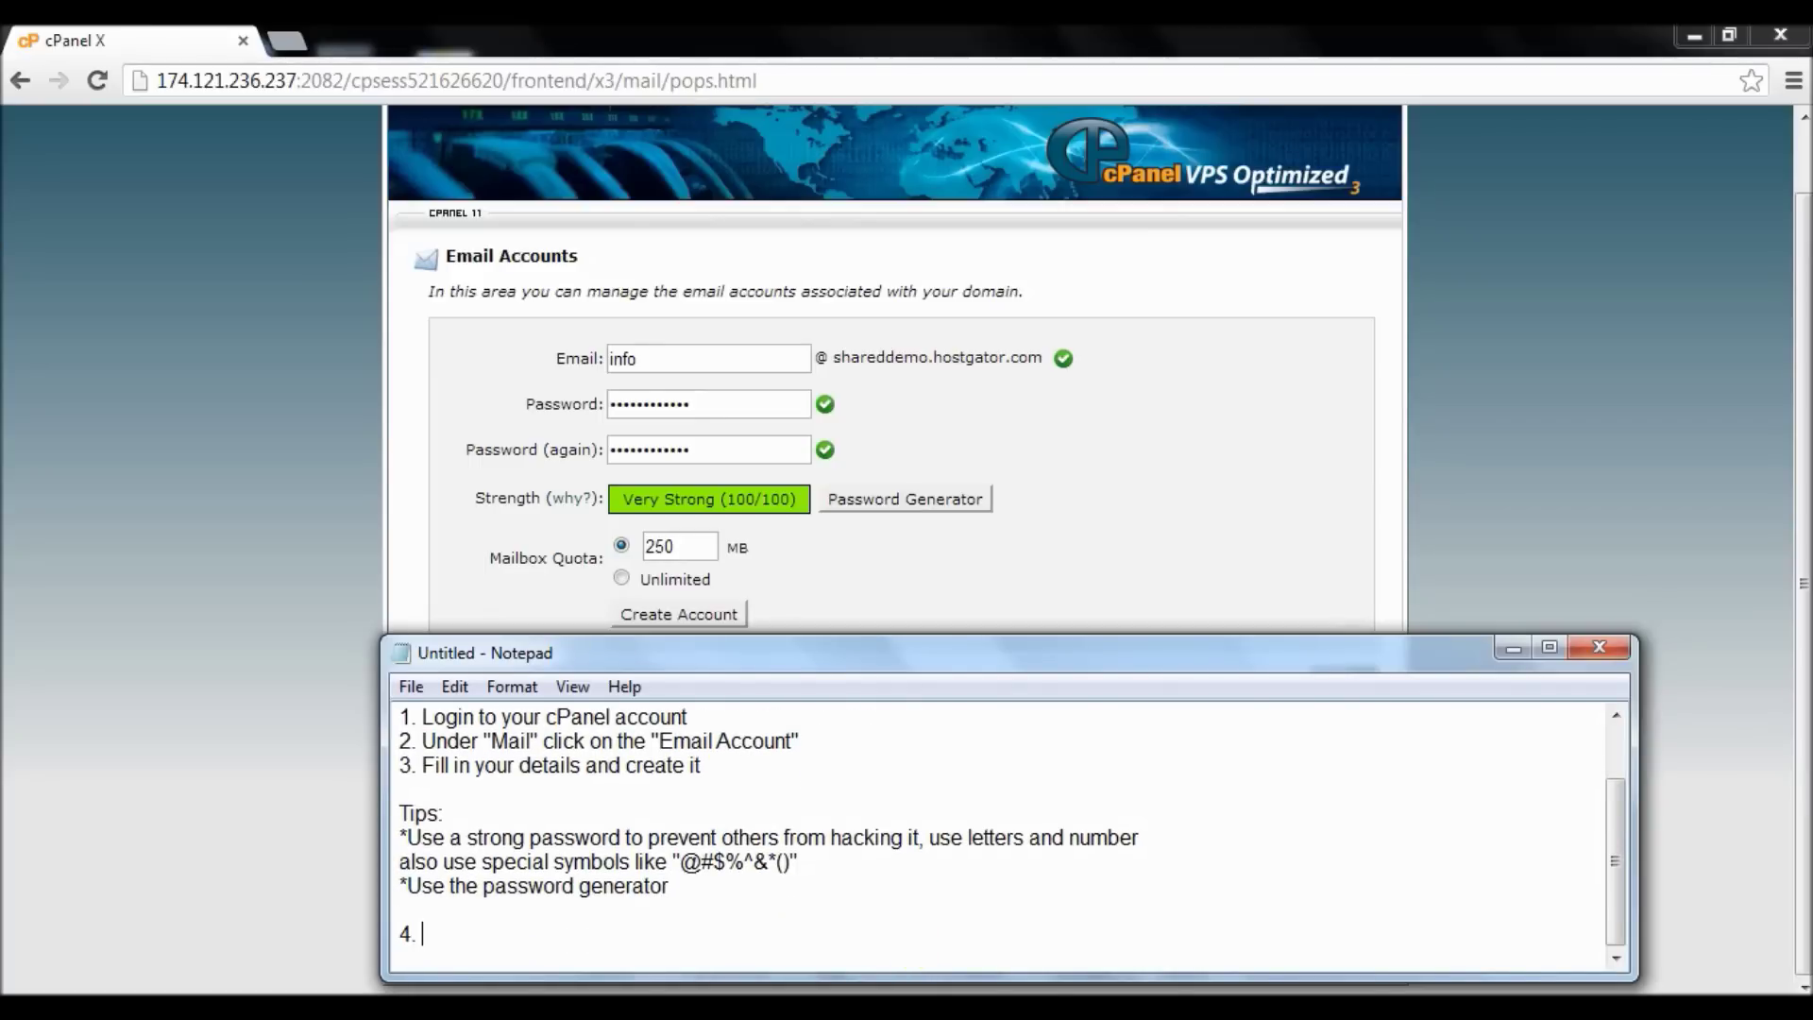
{"action": "type", "text": "Select the mailbox "}
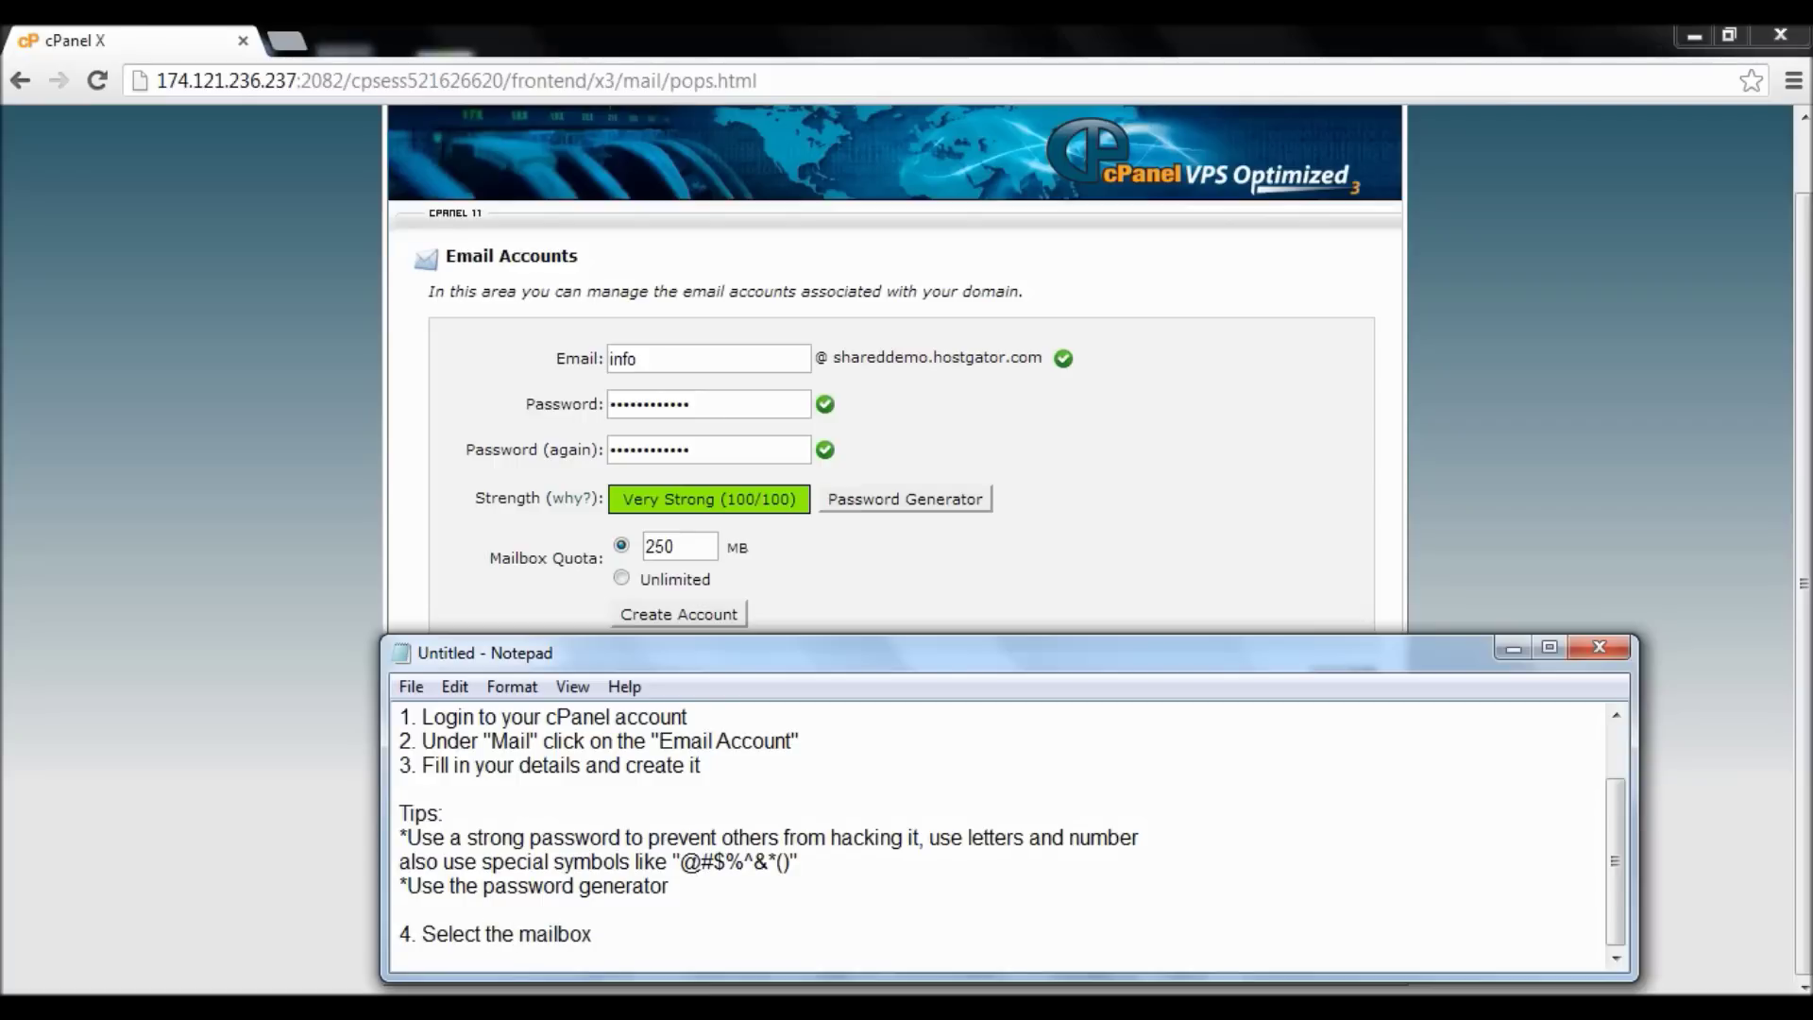
{"action": "type", "text": "quota ."}
Step: Append the sentence "For this I wll use unlimited." to the fourth instruction in the notes
{"action": "key", "text": "Caps_Lock"}
{"action": "type", "text": "F"}
{"action": "key", "text": "Caps_Lock"}
{"action": "type", "text": "or th"}
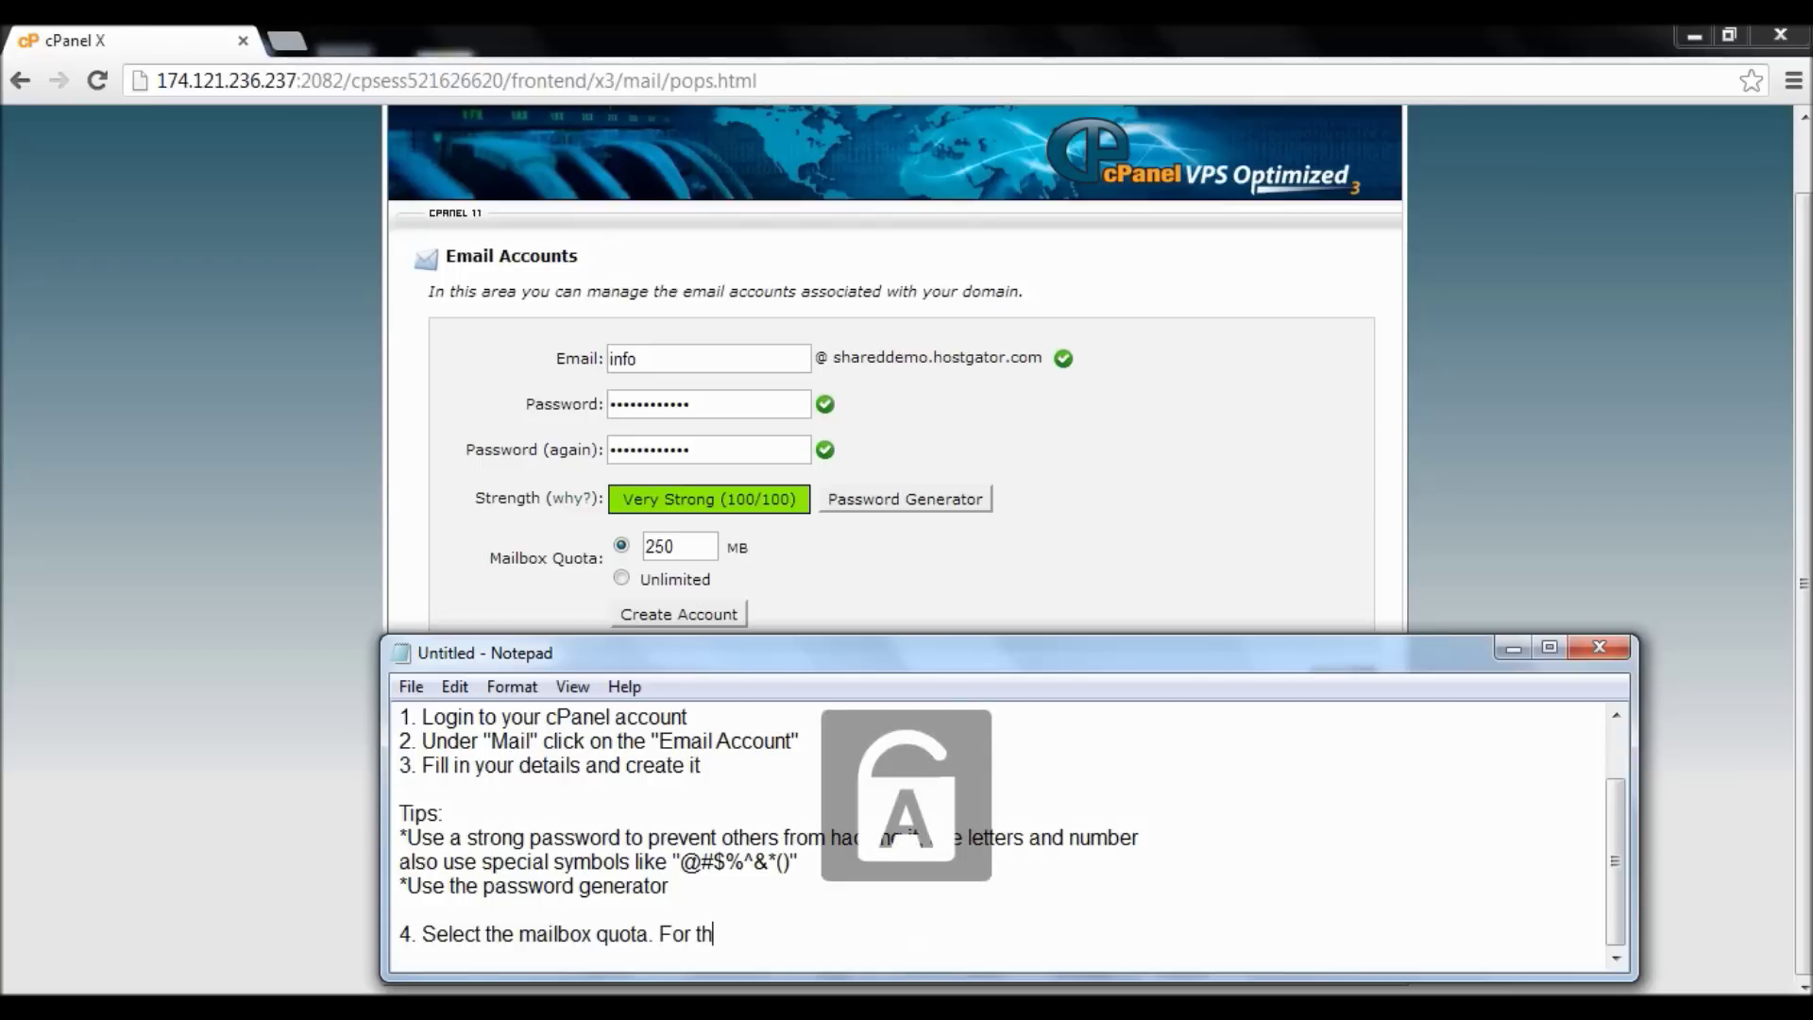
{"action": "type", "text": "is"}
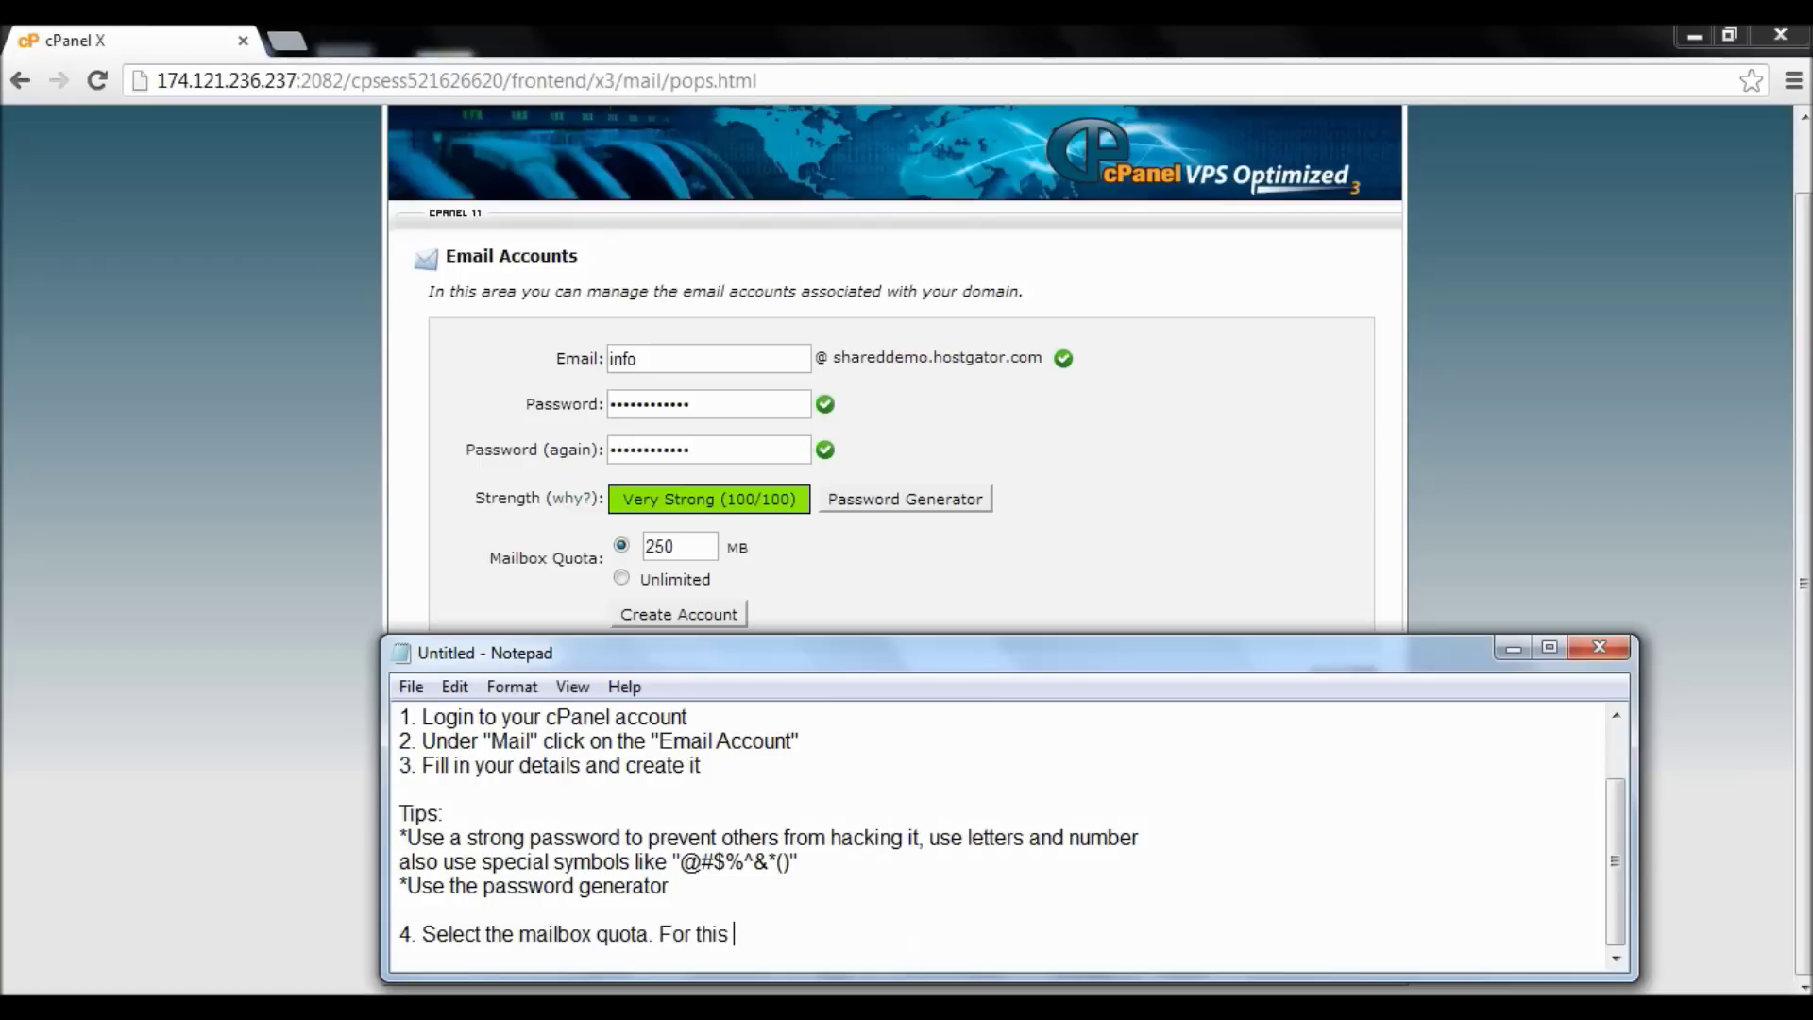
{"action": "key", "text": "Caps_Lock"}
{"action": "type", "text": "I"}
{"action": "key", "text": "Caps_Lock"}
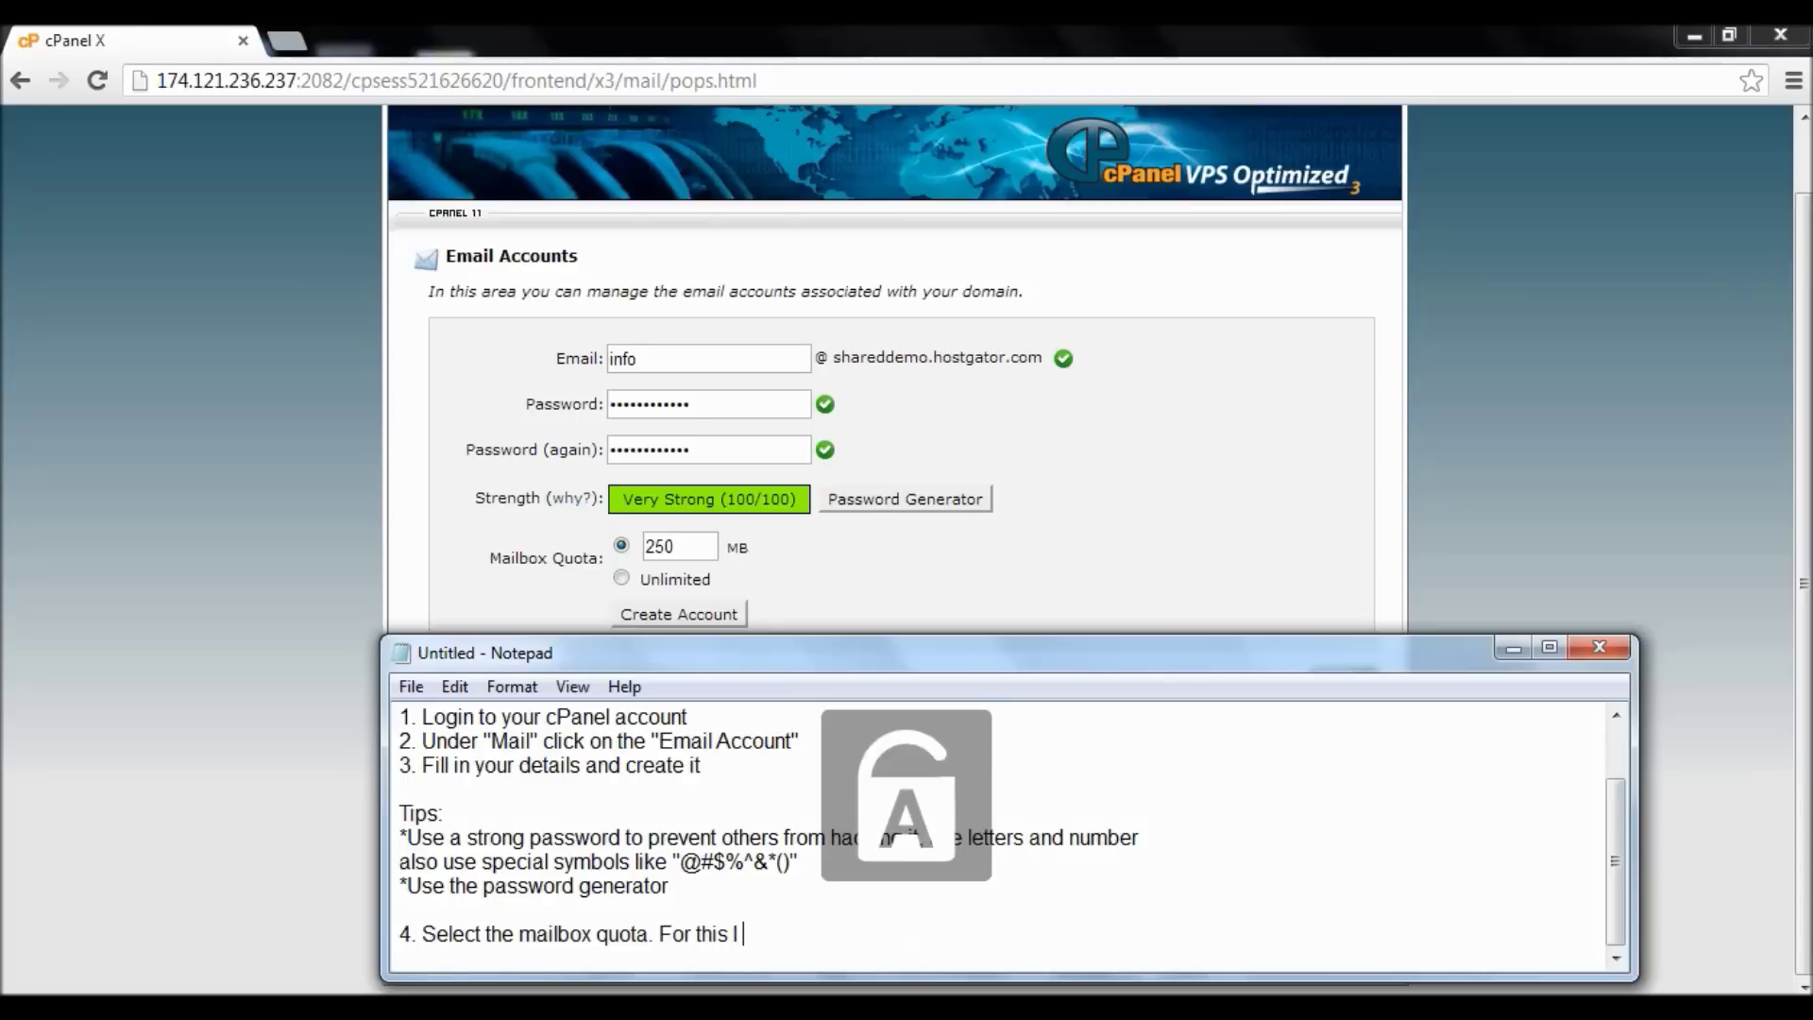
{"action": "type", "text": "will use un"}
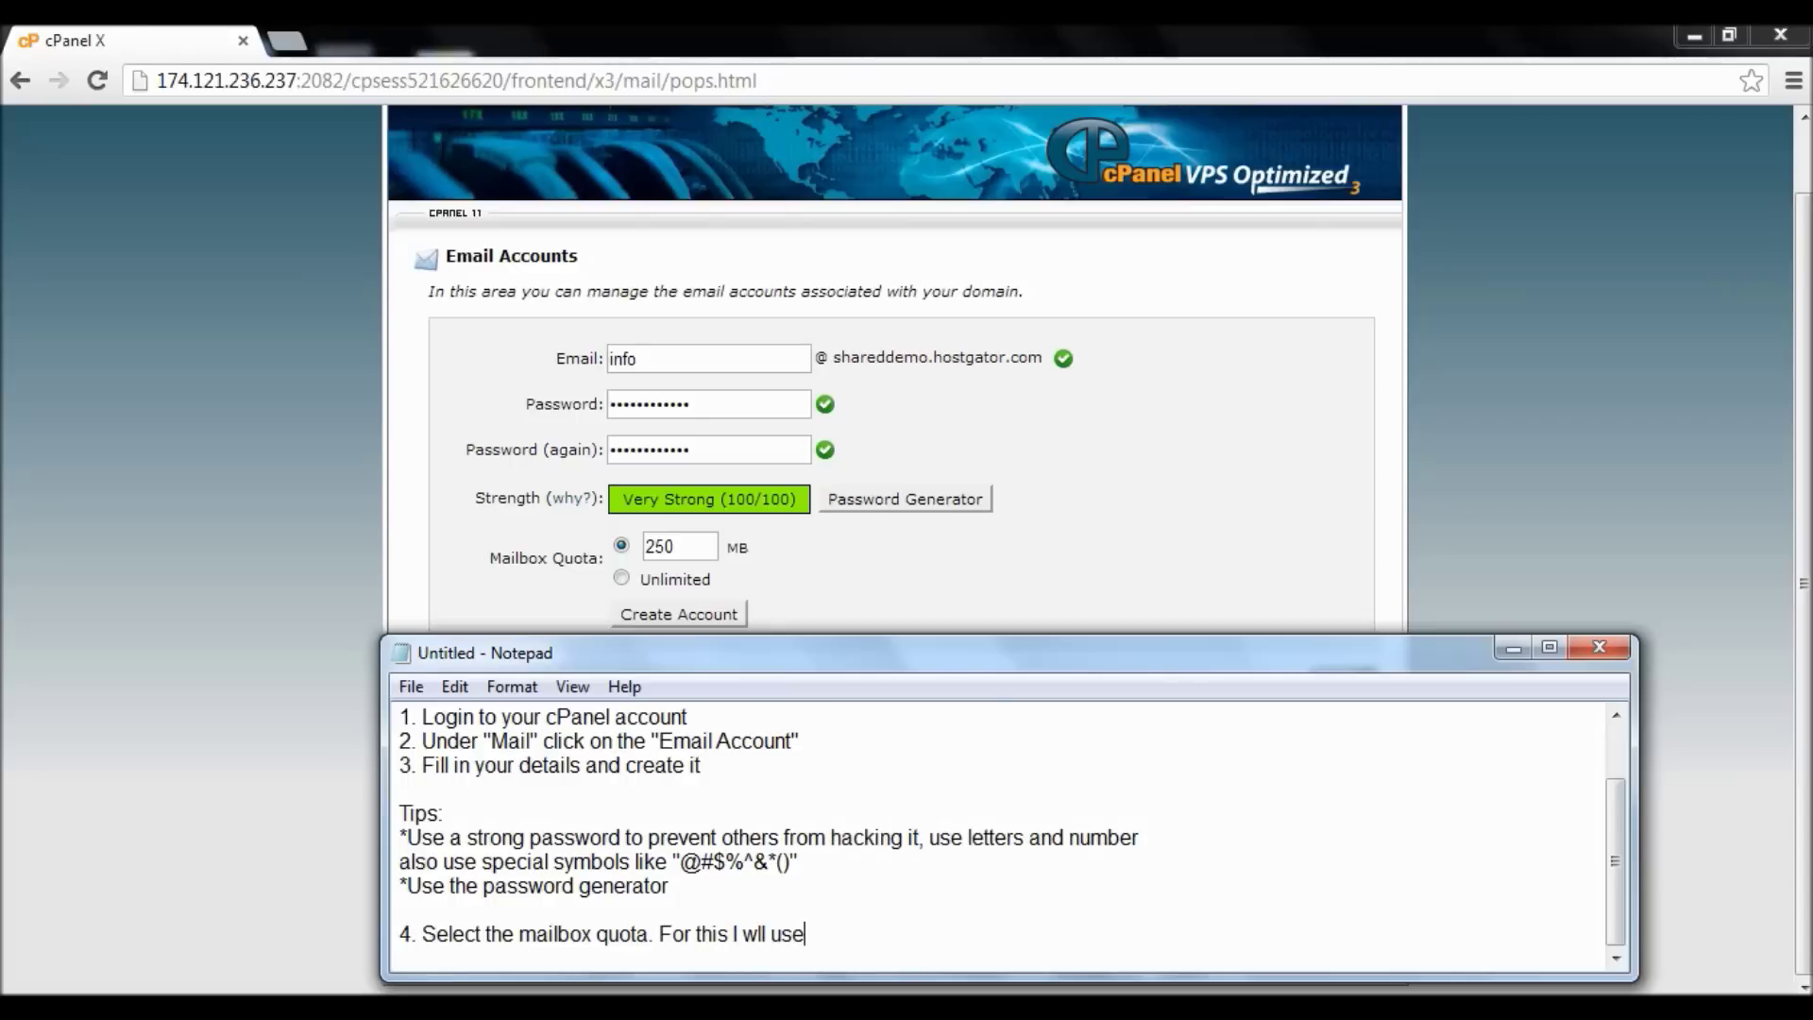
{"action": "type", "text": "imited."}
Step: Switch to cPanel, set the mailbox quota to Unlimited, and try to create the info email account
{"action": "left_click", "coordinate": [621, 578]}
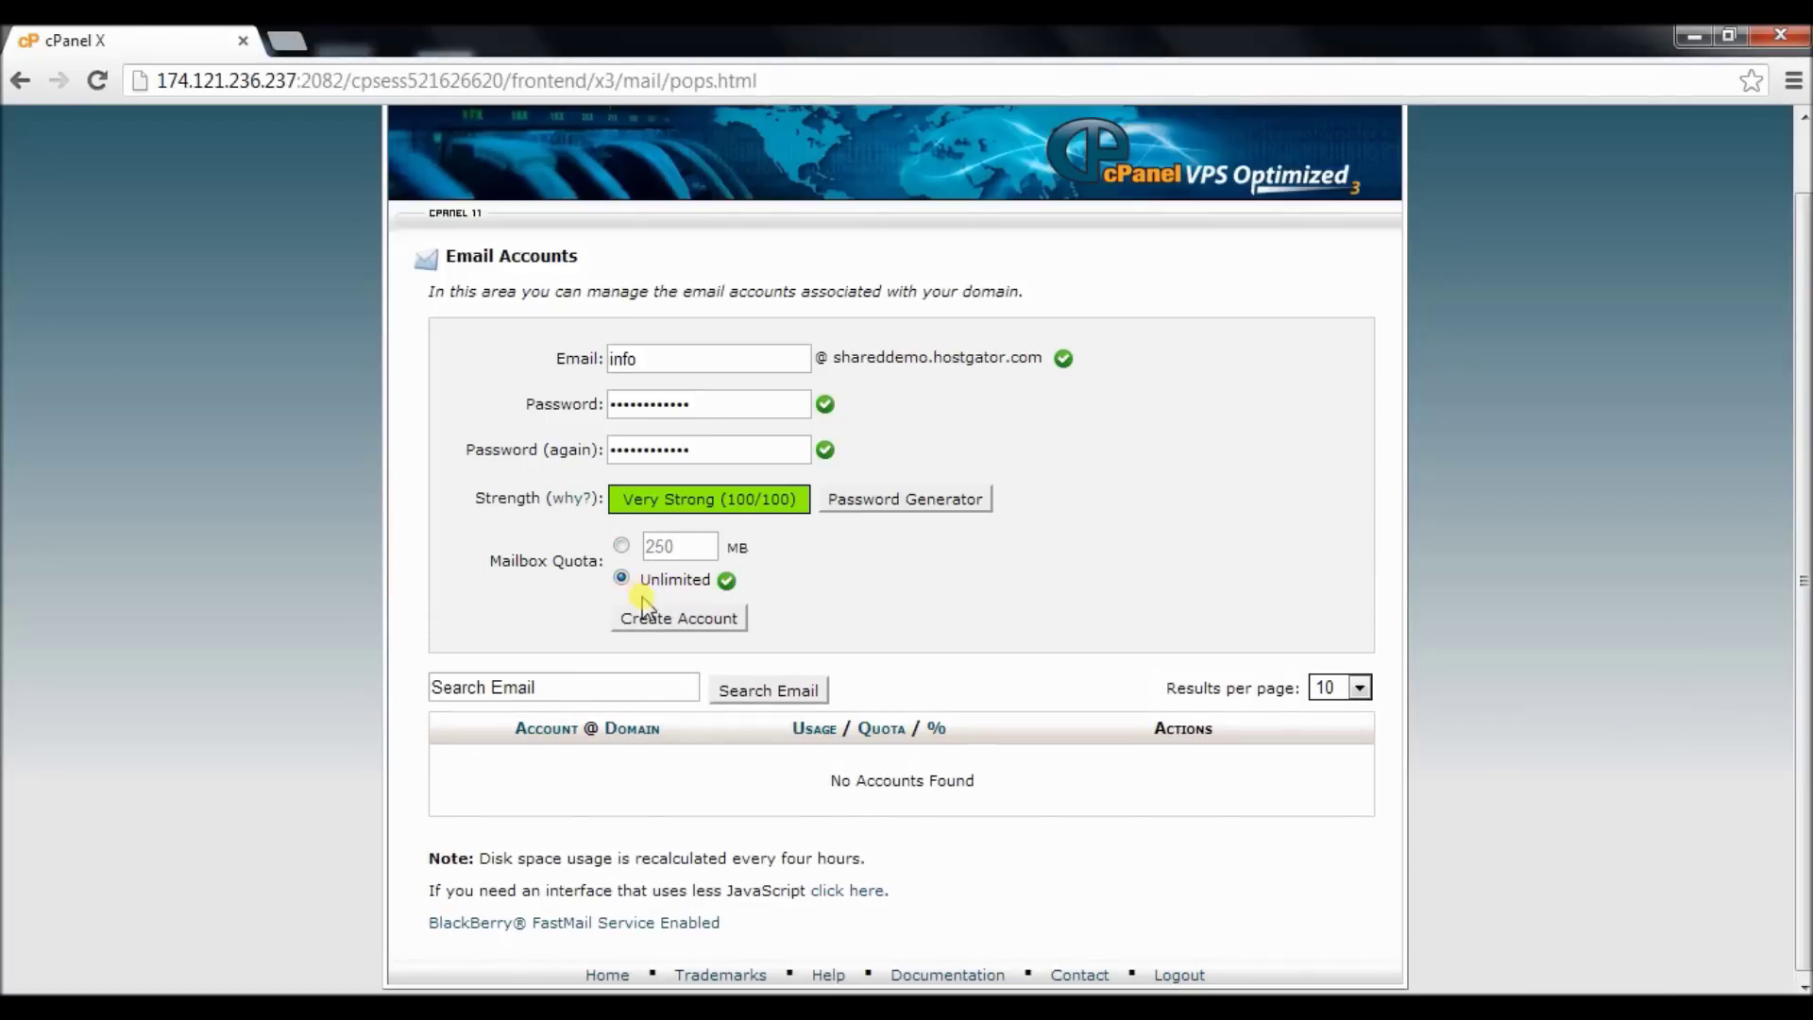
{"action": "left_click", "coordinate": [651, 616]}
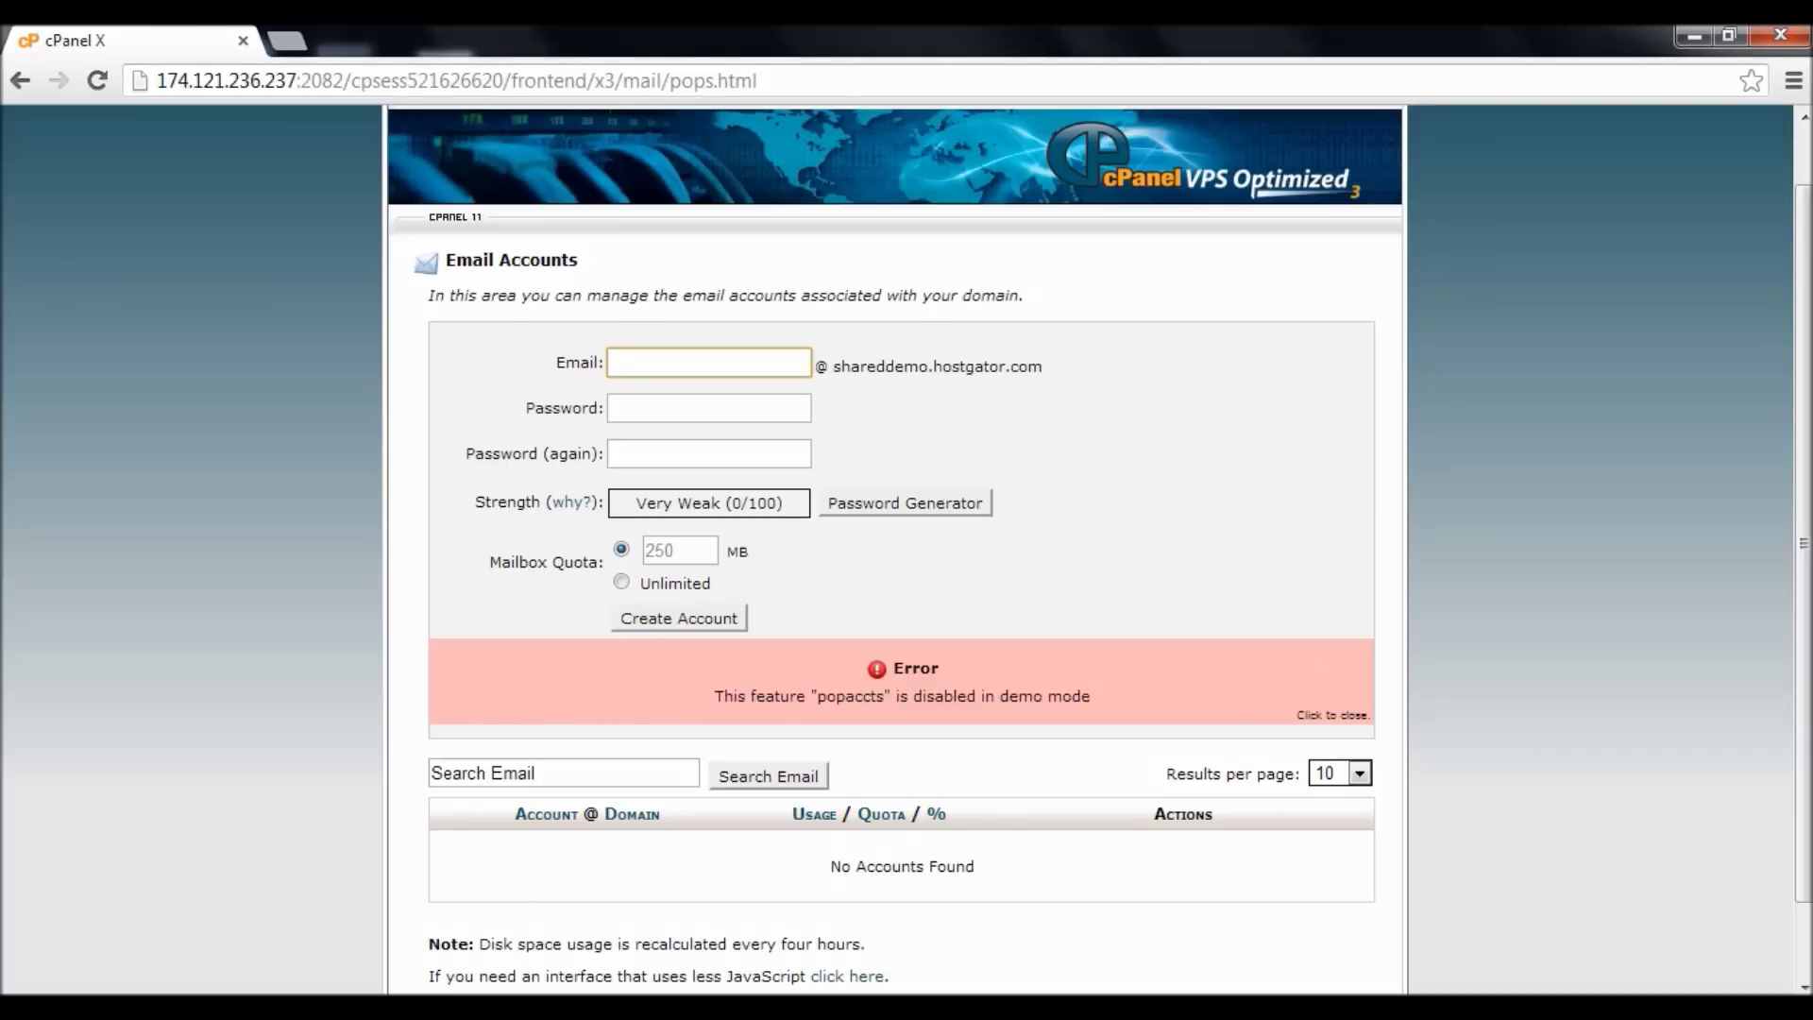
Step: Switch back to Notepad and add the line "5. Thanks! This is a demo version of cPanel so this error shows up."
{"action": "key", "text": "alt+Tab"}
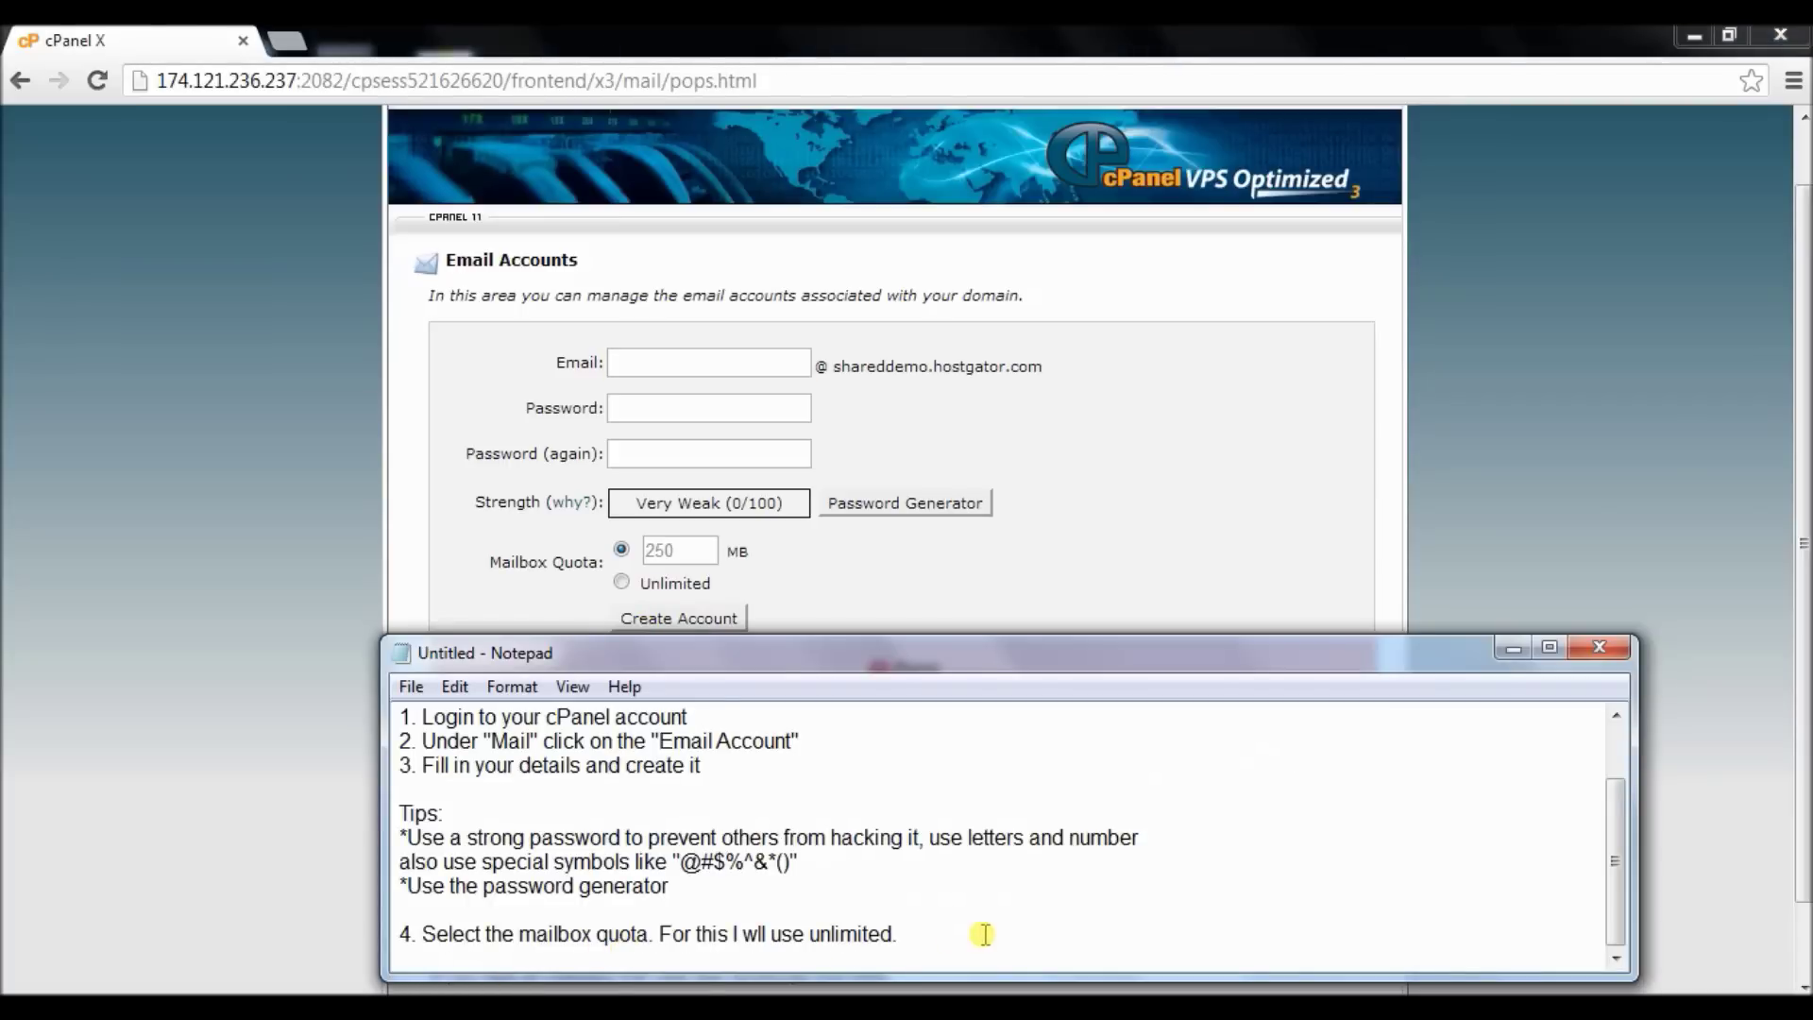
{"action": "key", "text": "Return"}
{"action": "type", "text": "5. Thanks"}
{"action": "type", "text": "! Ti"}
{"action": "type", "text": "his is a de"}
{"action": "type", "text": "mo vers"}
{"action": "type", "text": "ion of c"}
{"action": "type", "text": "Panel s"}
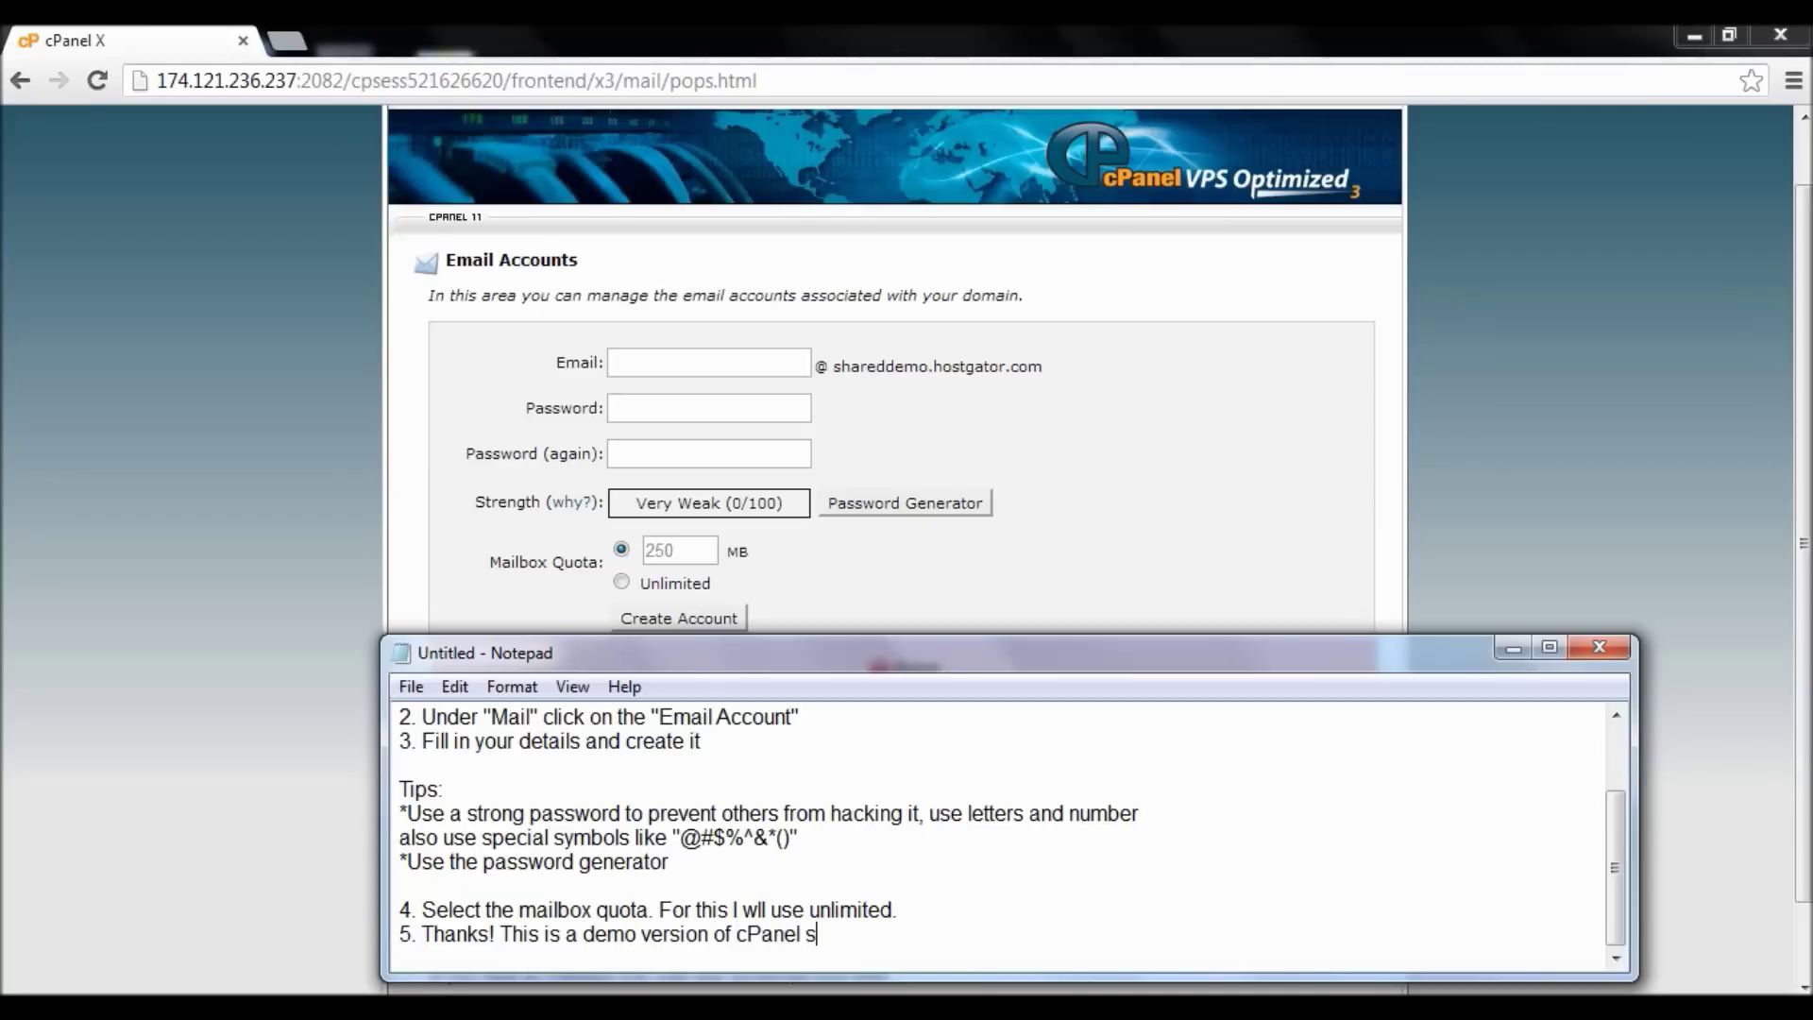
{"action": "type", "text": "o this error shows u"}
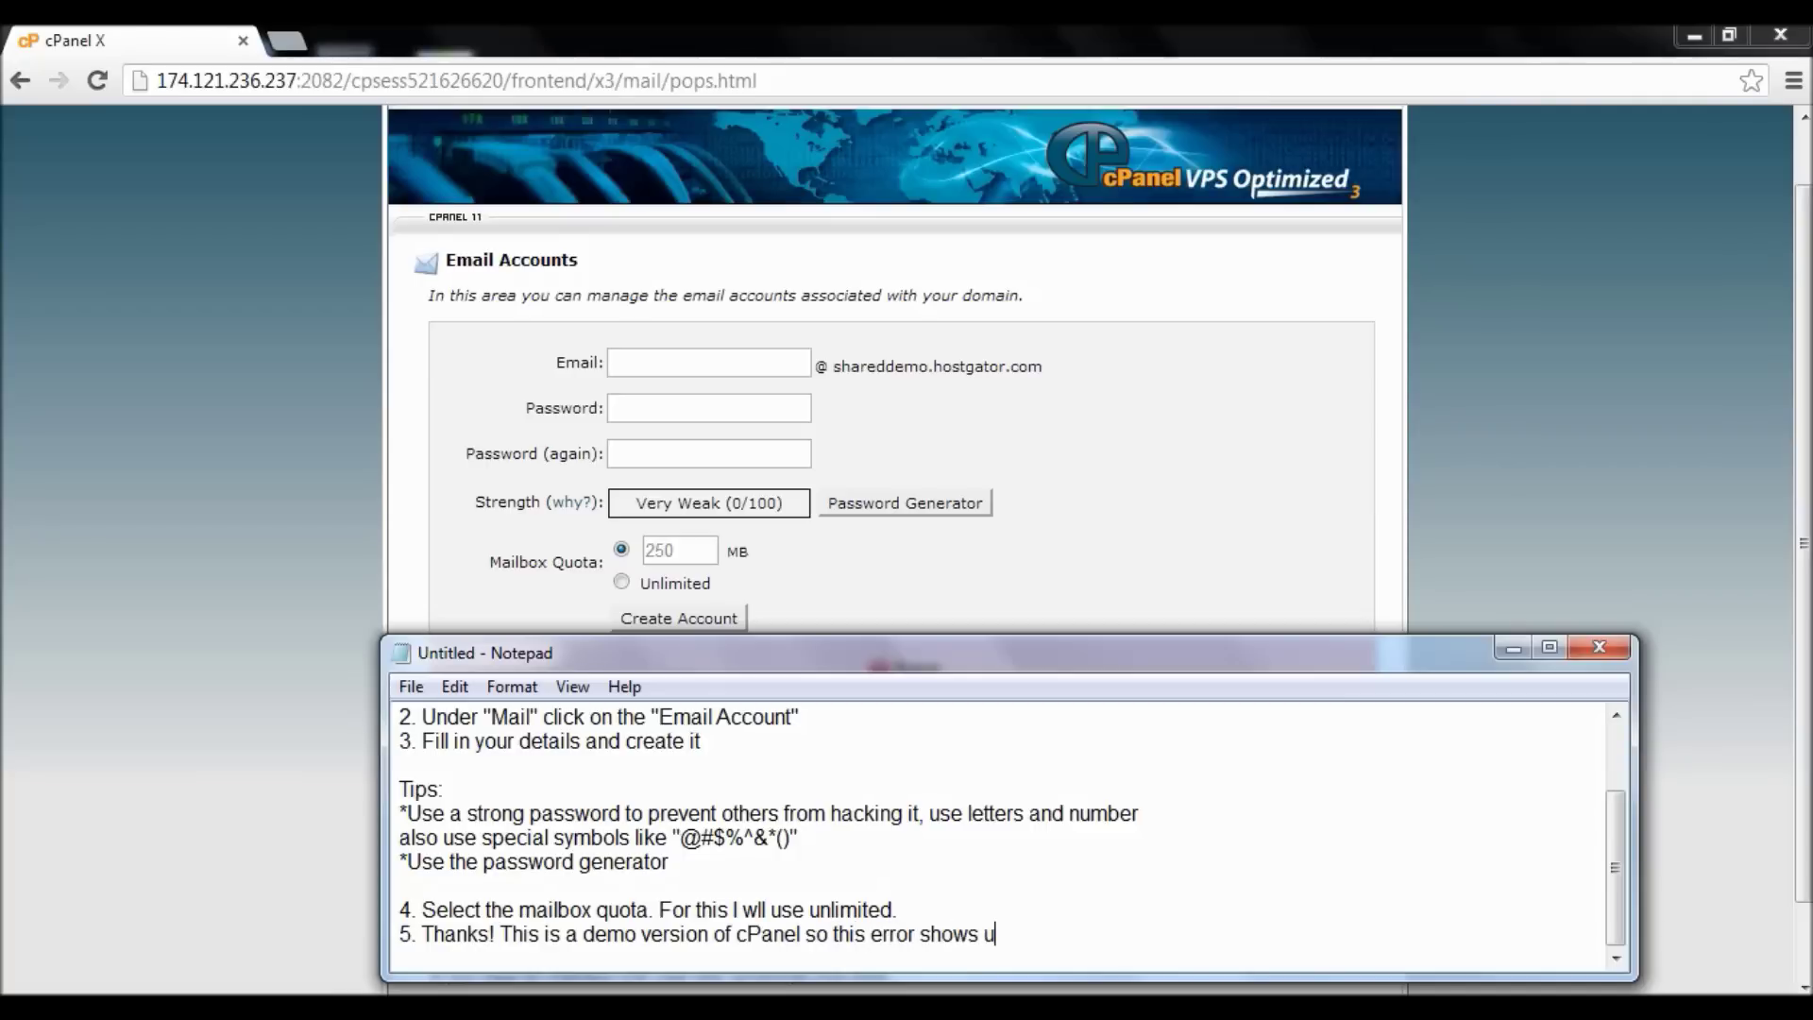
{"action": "type", "text": "p."}
Step: Close the notes with "thanks!!" and "bye" on separate lines, after a blank line below the fifth item
{"action": "key", "text": "Return"}
{"action": "key", "text": "Return"}
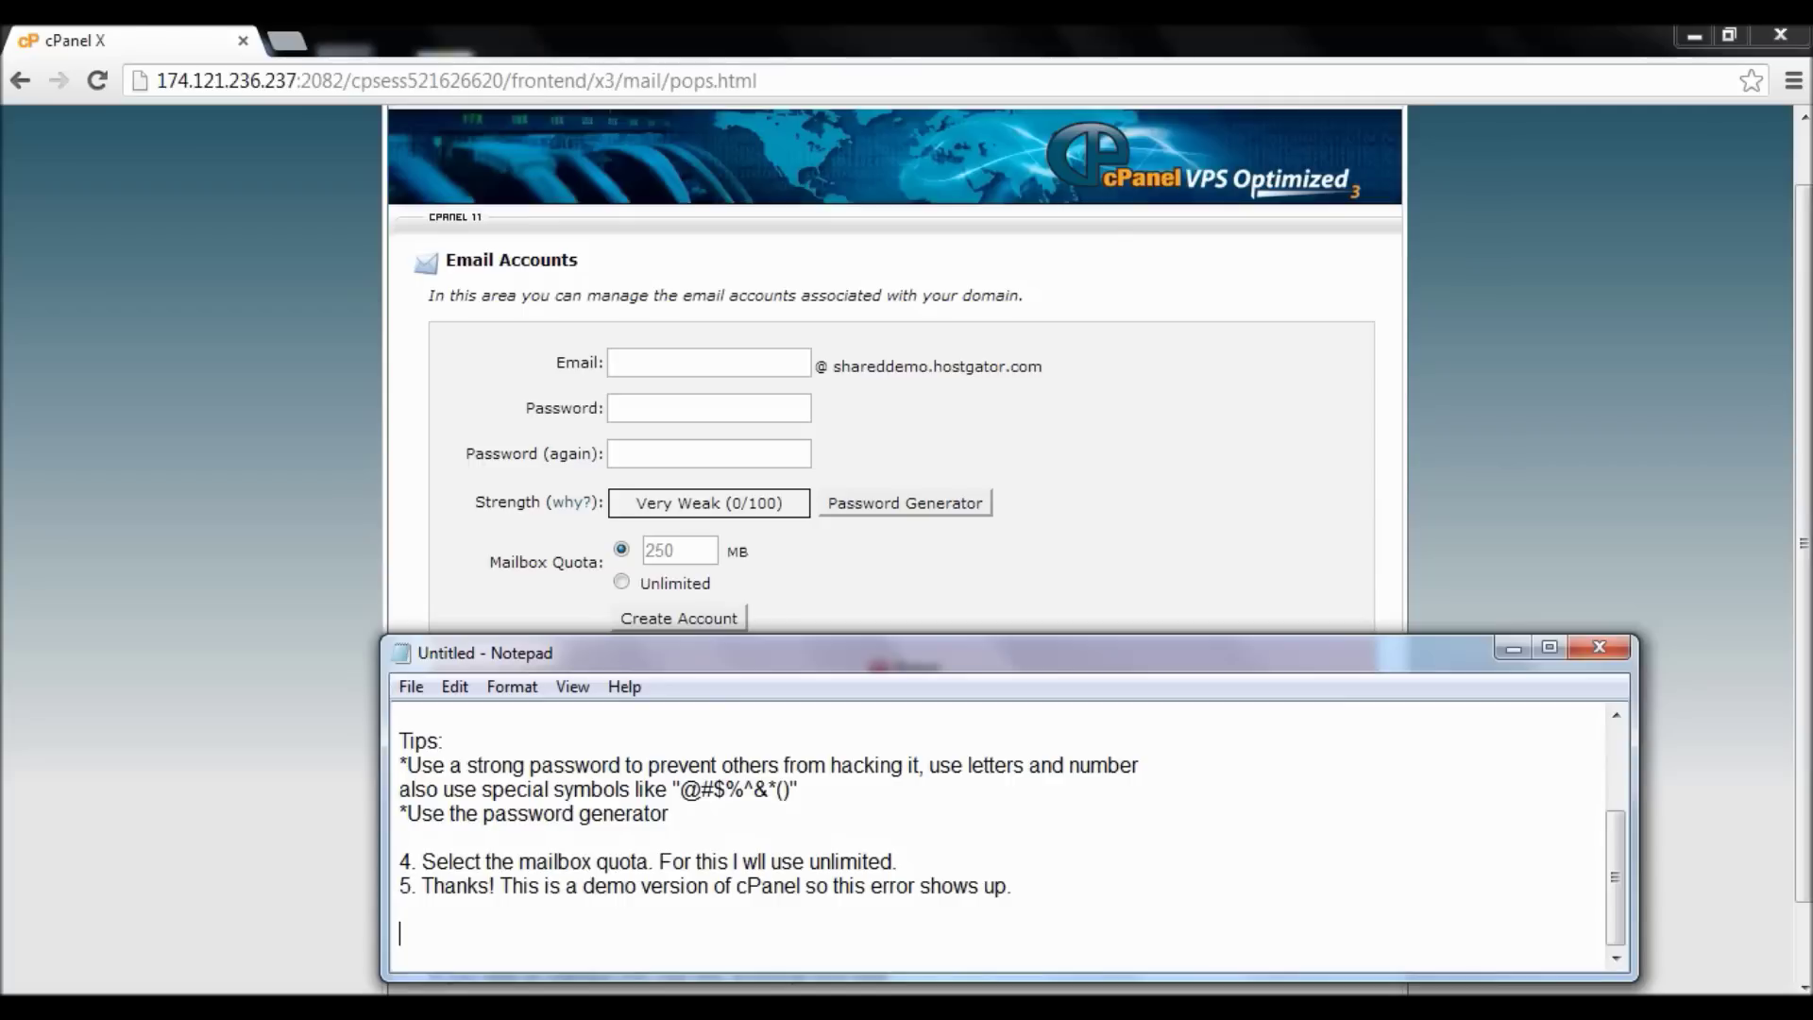
{"action": "type", "text": "thanks!!"}
{"action": "key", "text": "Return"}
{"action": "type", "text": "bye"}
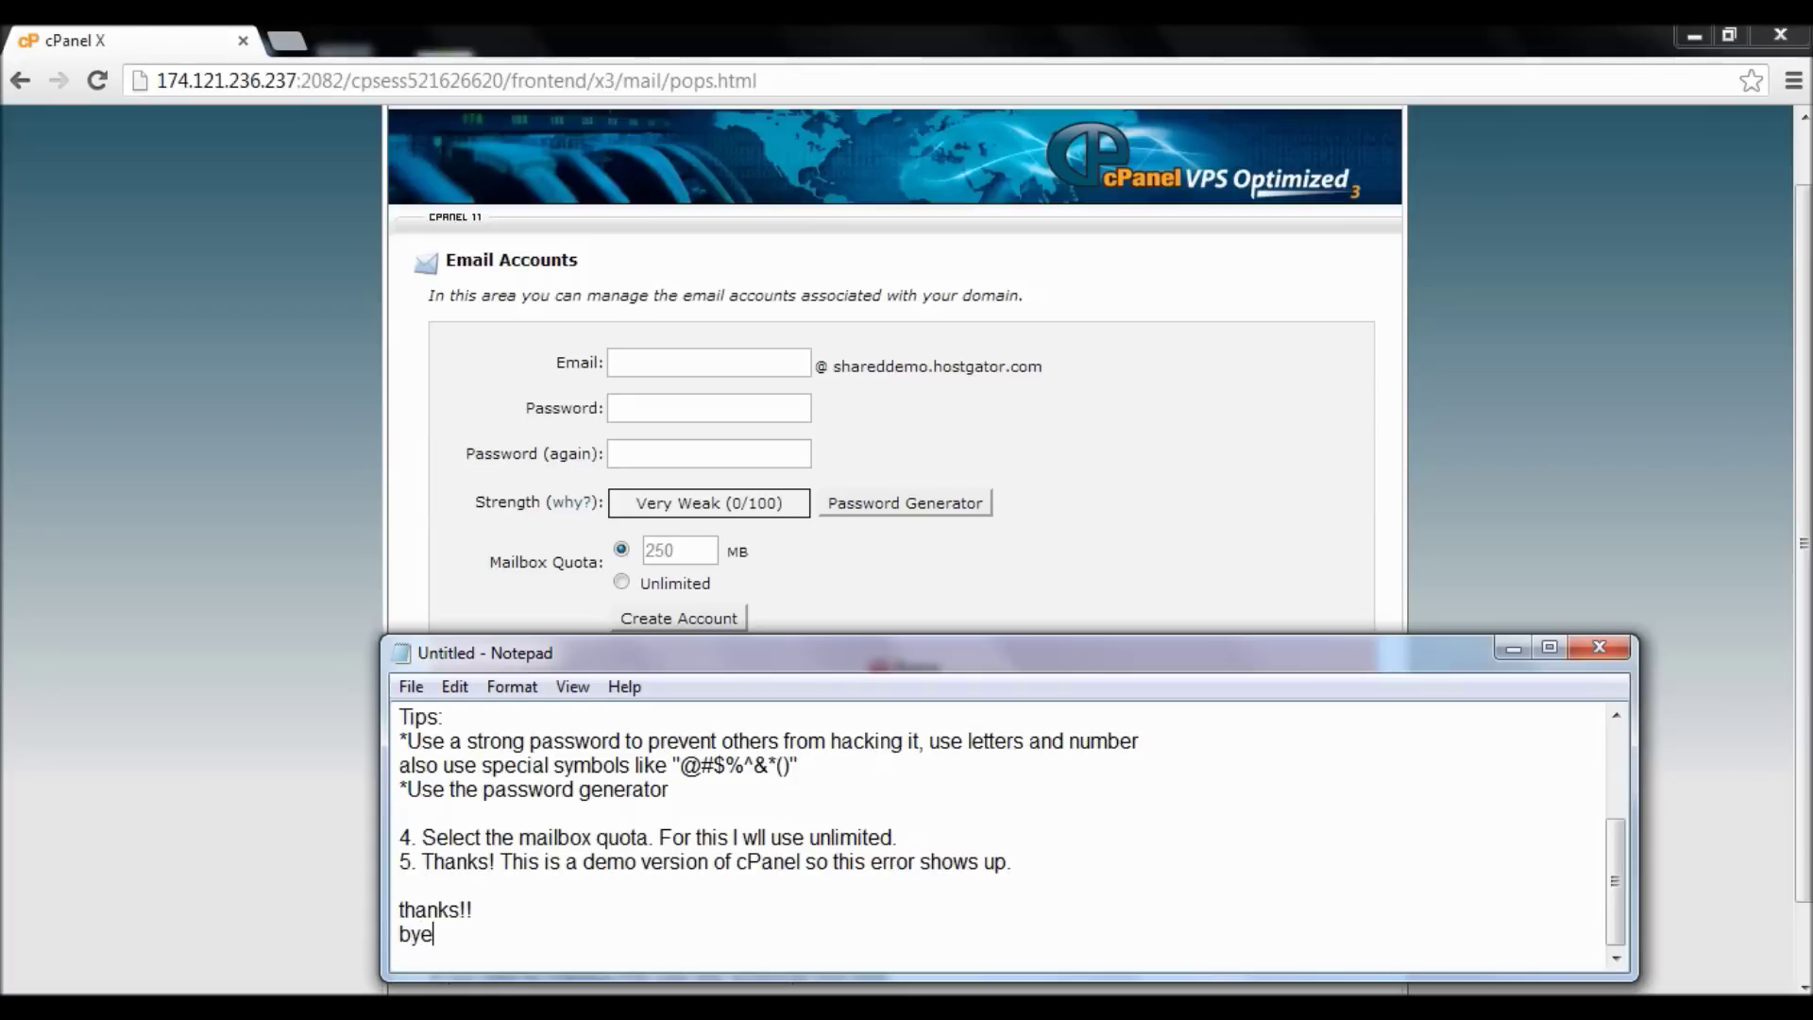